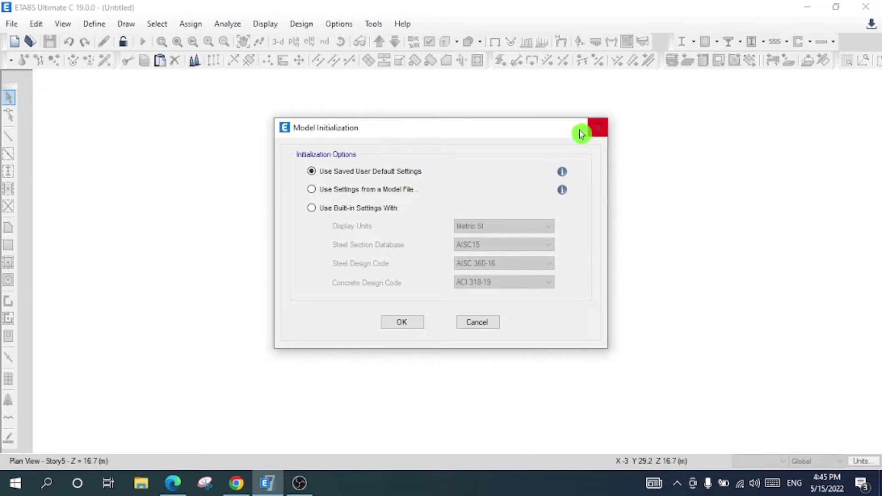
Step: Close the Model Initialization dialog without choosing any settings, leaving an empty untitled workspace
click(598, 127)
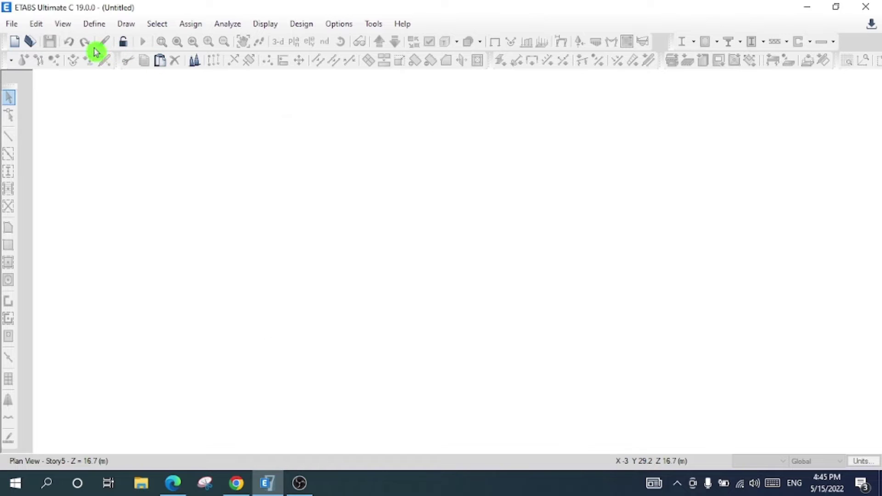
Step: Start a new model with built-in Metric SI units, AISC15 sections, AISC 360-16 and ACI 318-19 codes
click(17, 43)
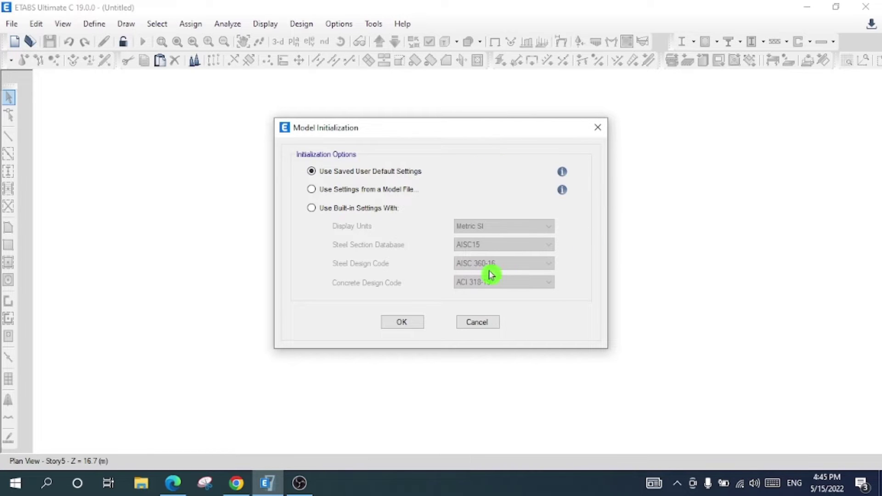
click(321, 207)
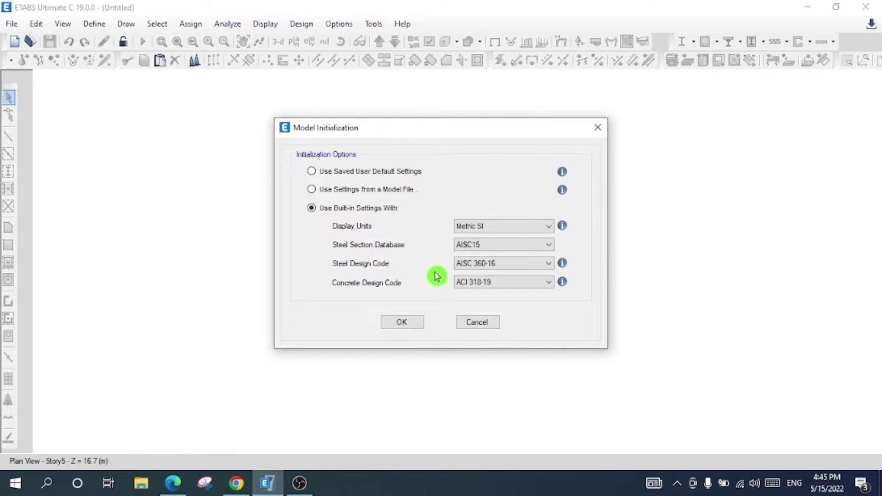
click(503, 228)
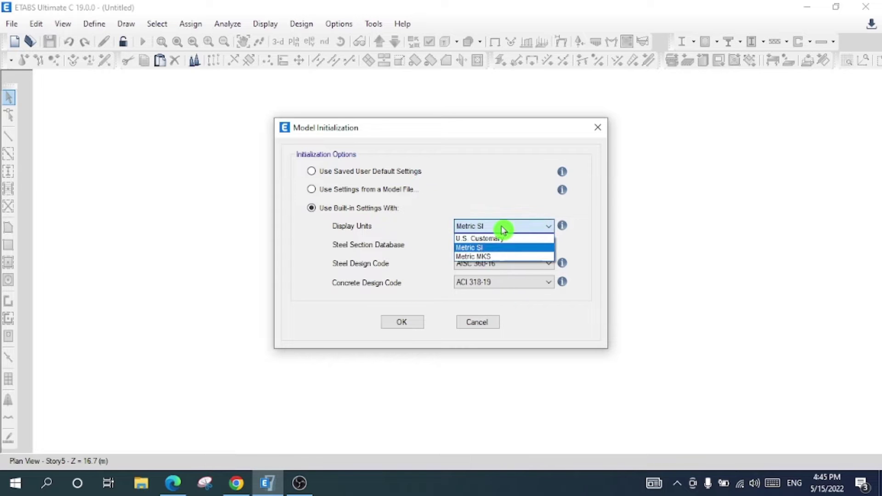
click(497, 250)
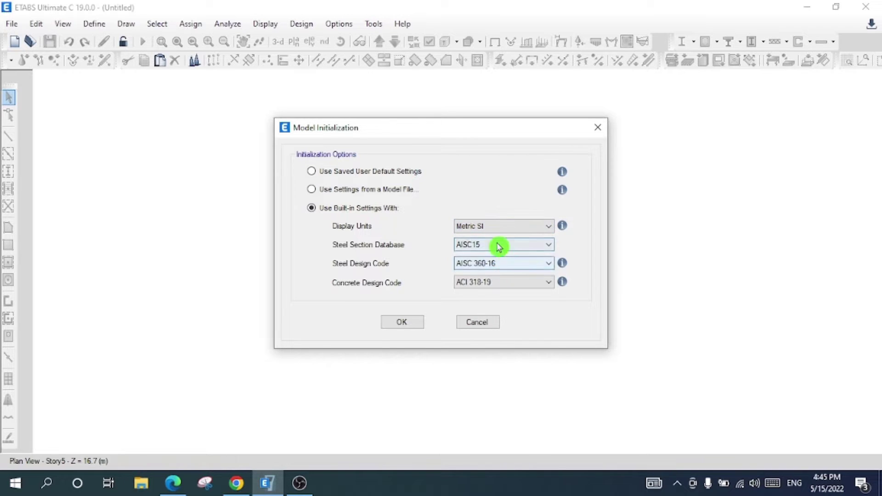
click(499, 245)
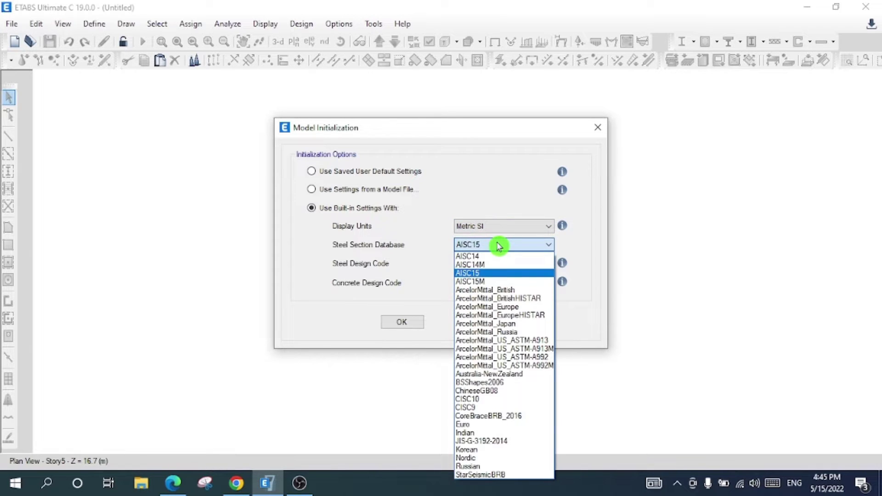
click(498, 275)
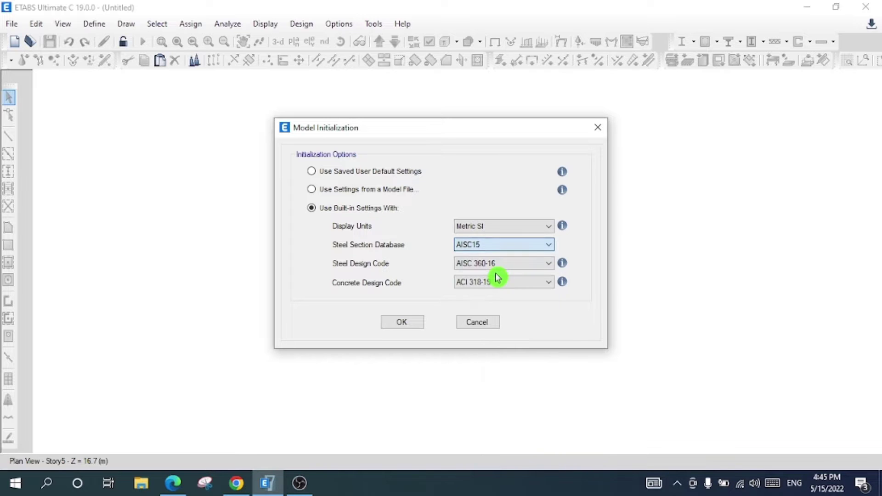
click(508, 267)
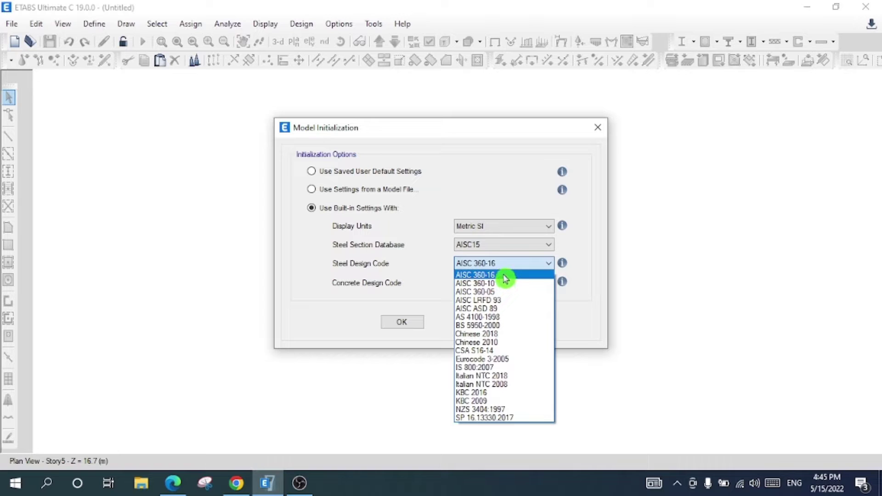
click(505, 276)
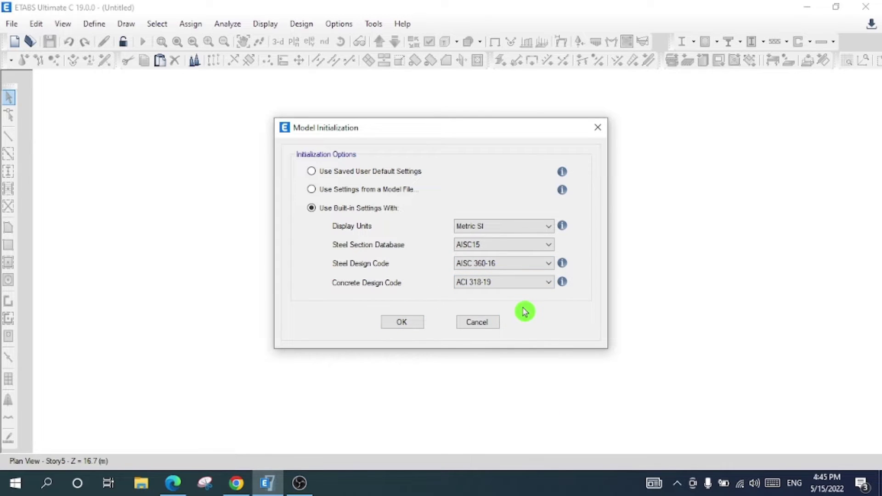
click(509, 288)
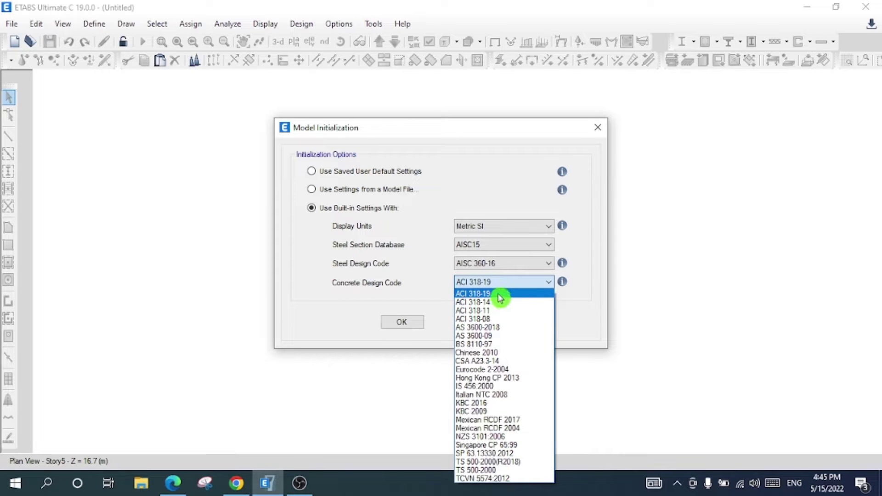
click(498, 294)
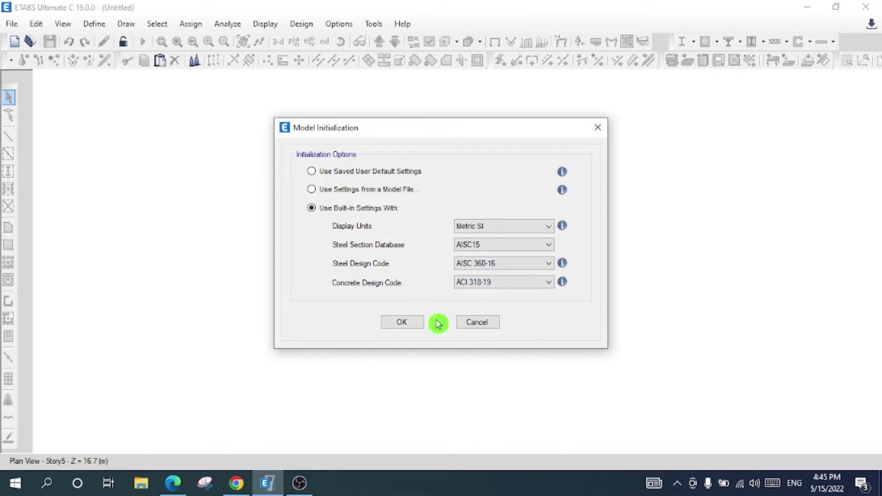
click(403, 323)
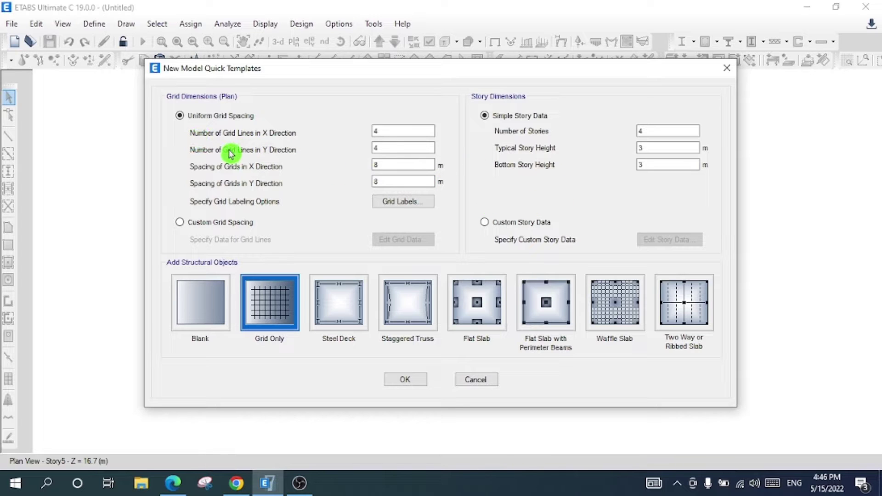
Step: Set the template to one Y grid line and one 3.5 m story, using custom grid spacing
click(398, 132)
click(403, 157)
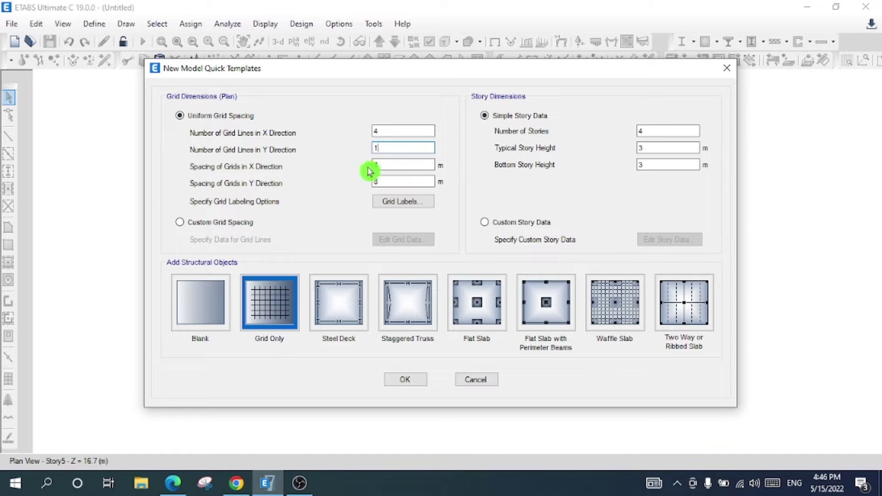
click(405, 180)
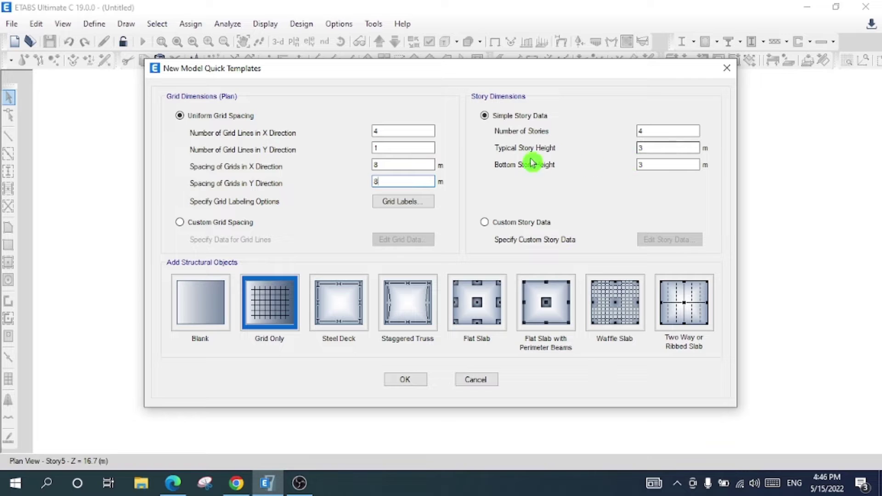
double_click(655, 131)
text(1)
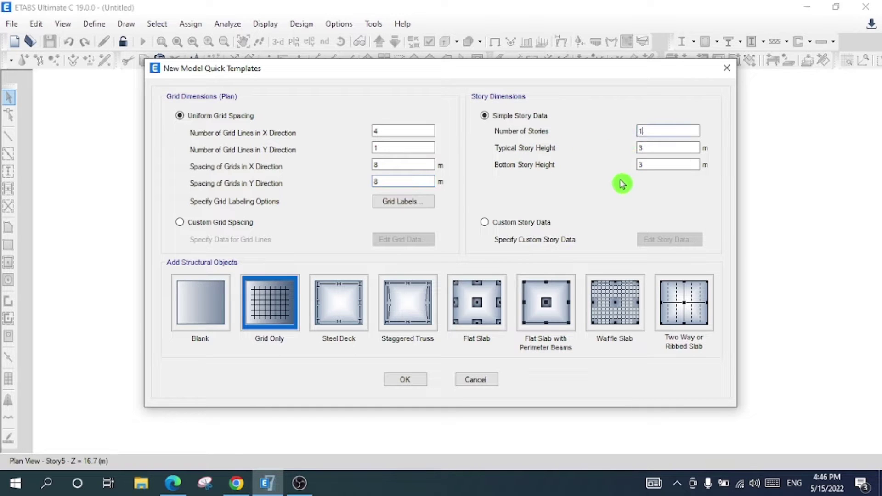
click(657, 148)
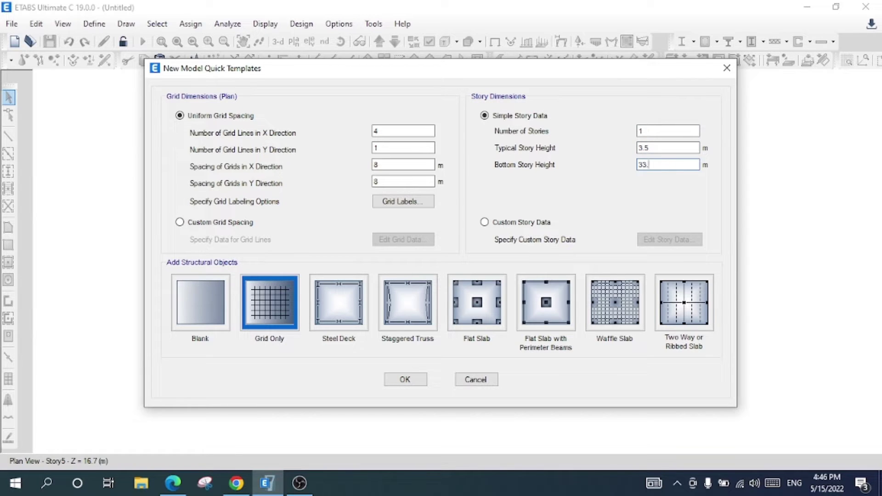
click(220, 224)
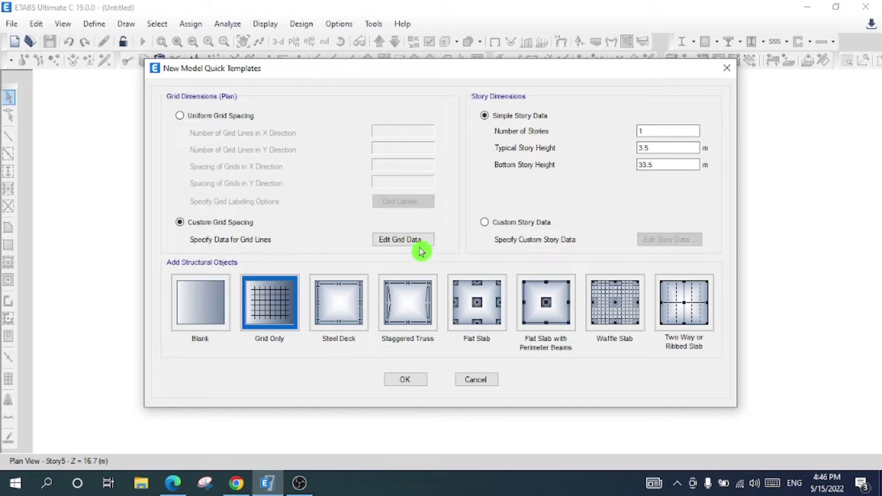
click(405, 241)
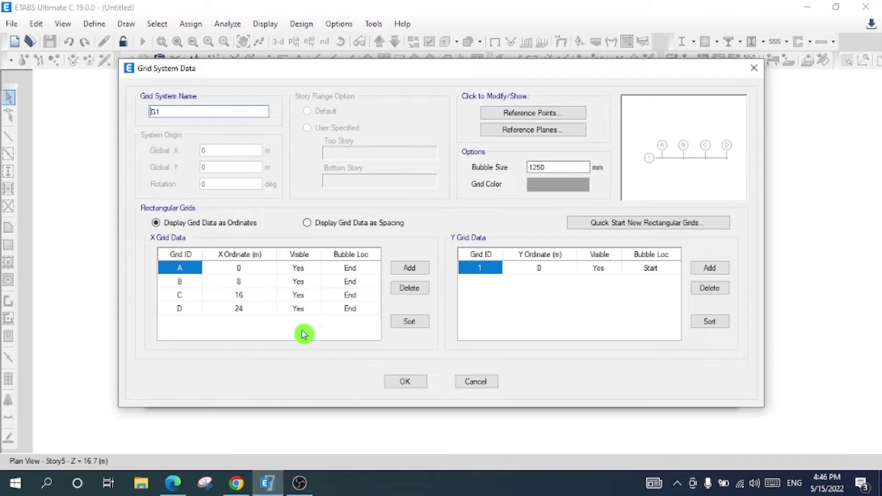
Step: Enter X grid spacings of 3, 4 and 4.5 m for grids A–C and create the model
click(352, 227)
click(245, 270)
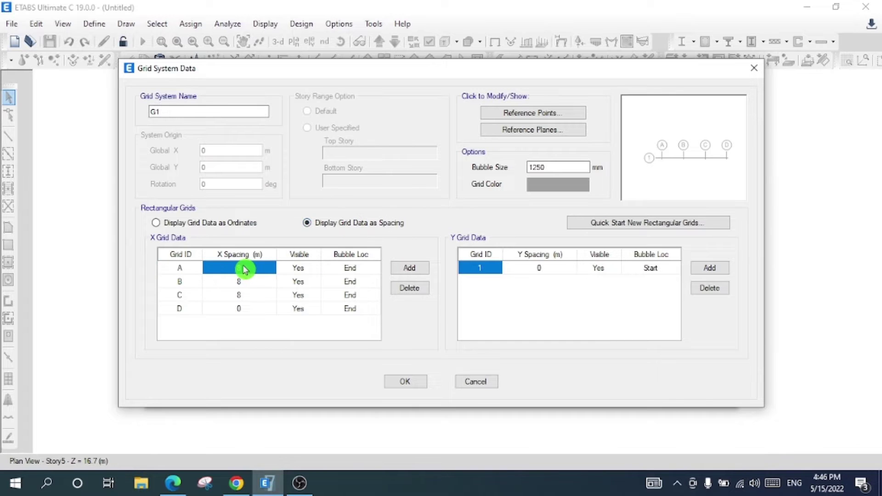
text(3)
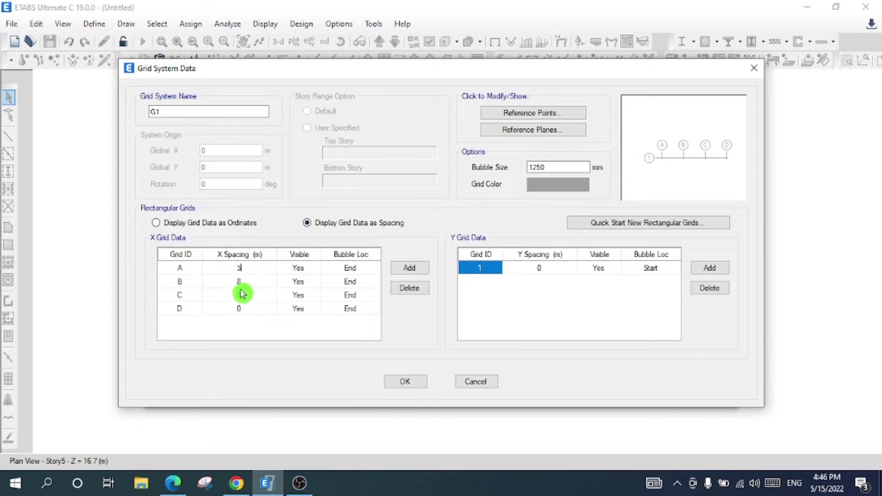
click(251, 285)
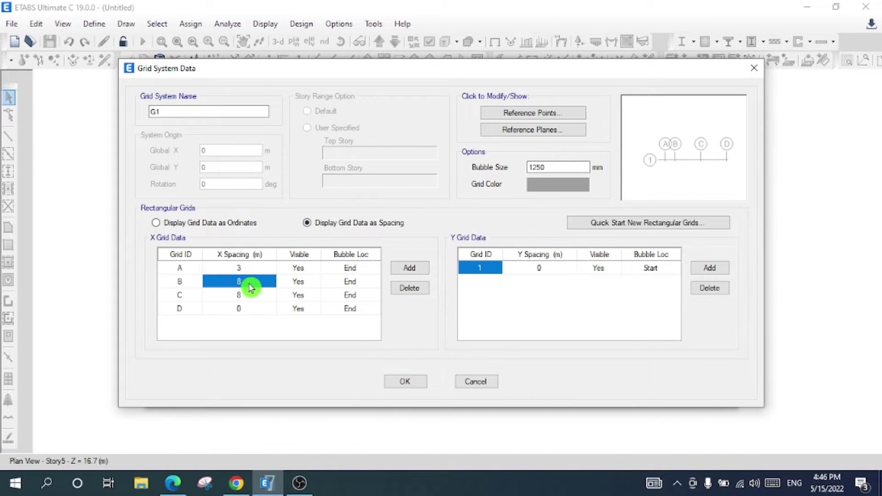
text(4)
click(252, 295)
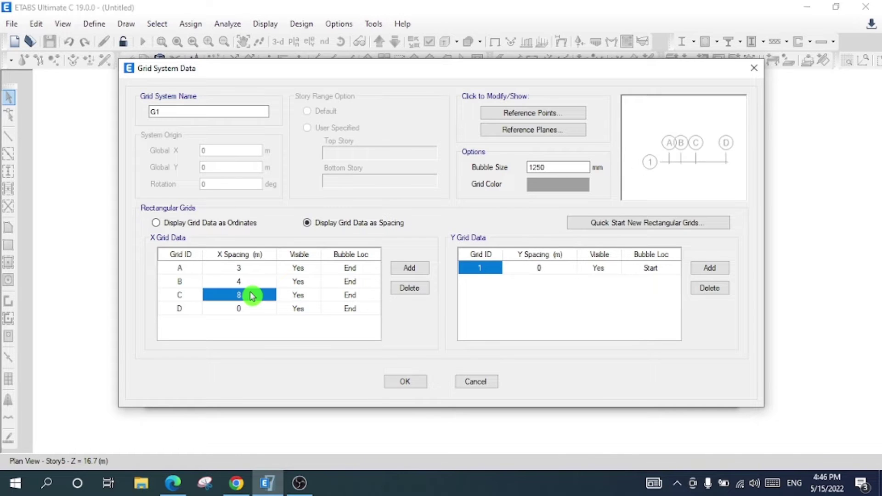
text(4.5)
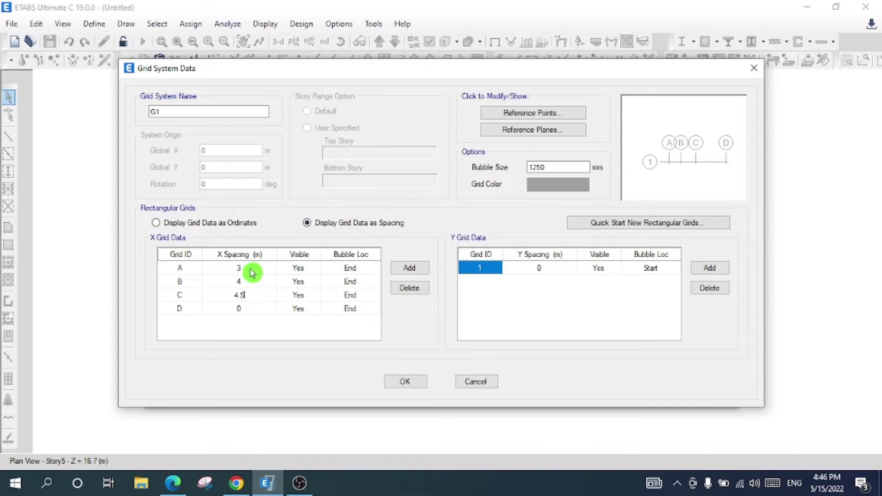
click(254, 270)
click(253, 295)
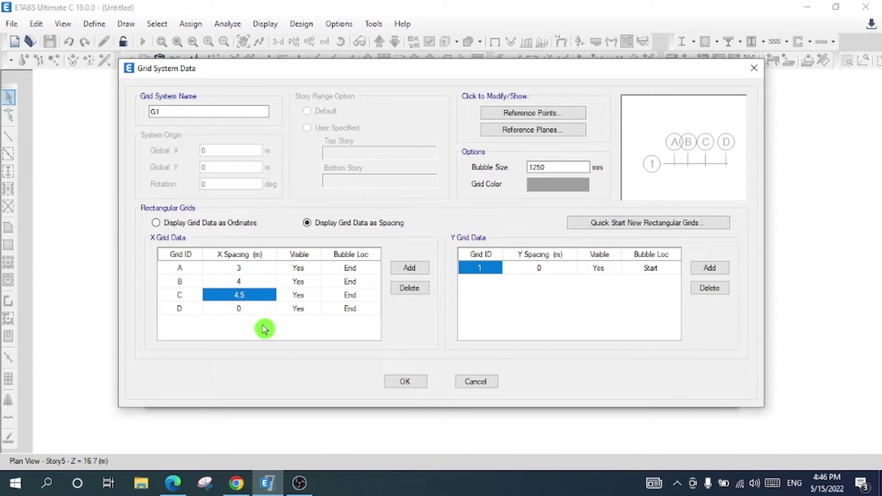
click(406, 382)
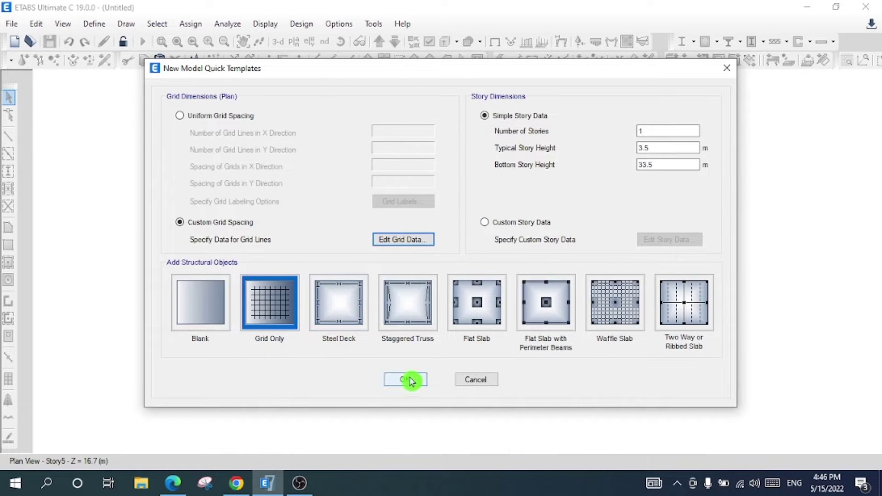
click(408, 379)
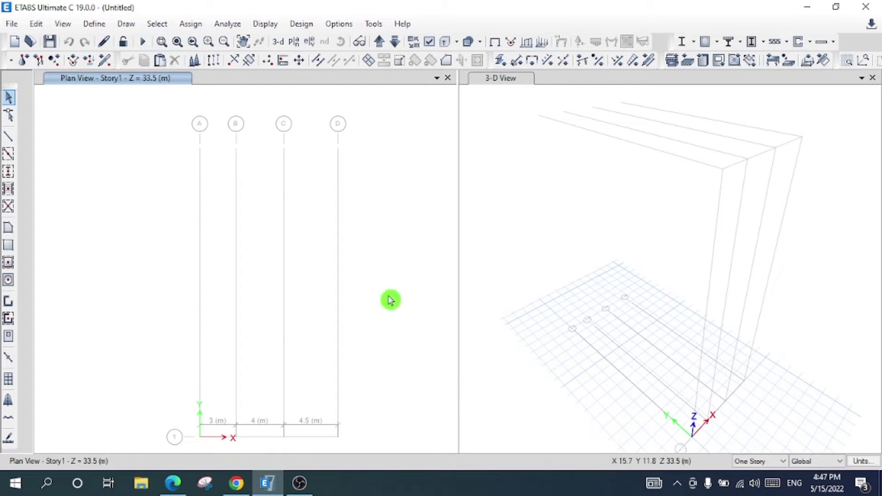
Step: Display Elevation View 1 in the left pane
click(294, 42)
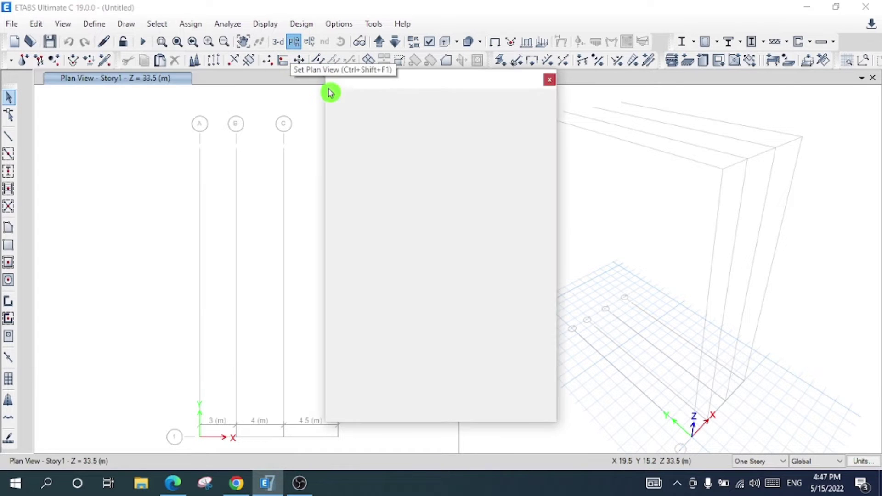
click(549, 79)
click(313, 46)
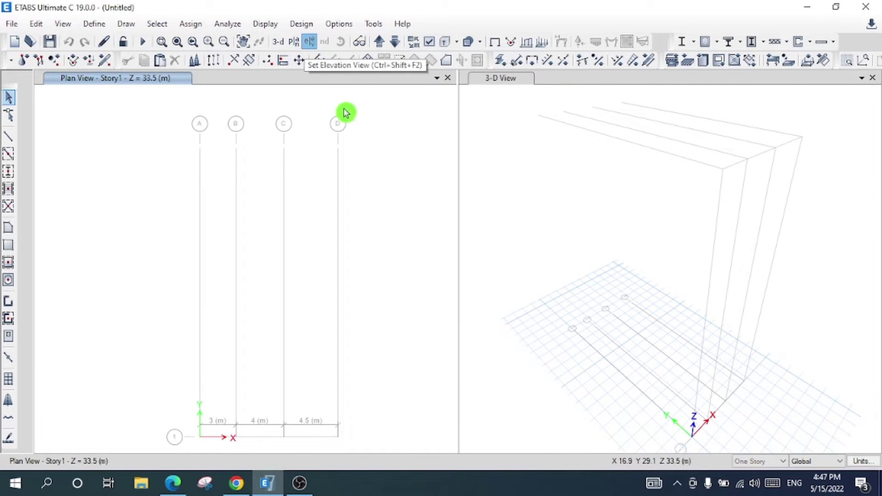
click(342, 203)
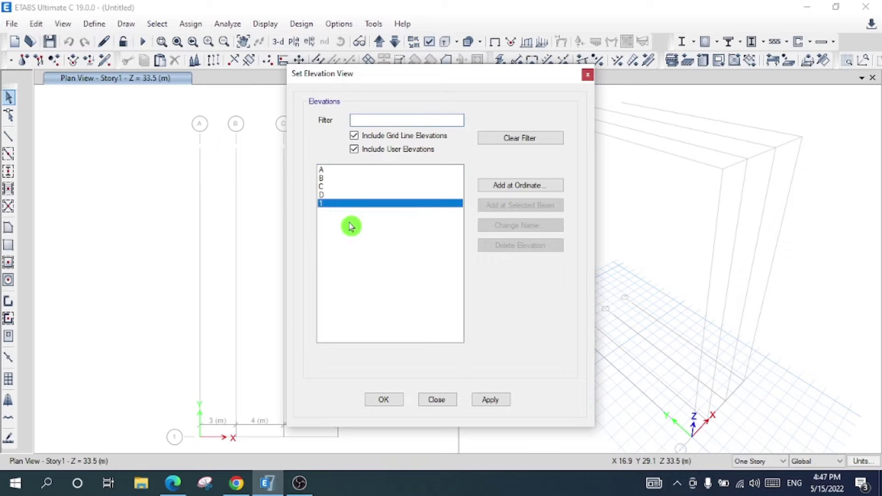
click(388, 399)
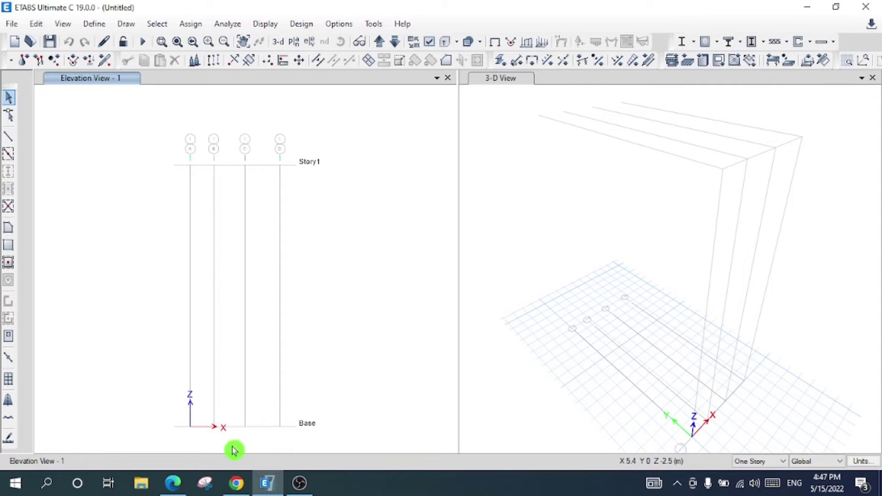
Step: Zoom into the elevation and reset the 3-D view to its default orientation
scroll(228, 441, up, 3)
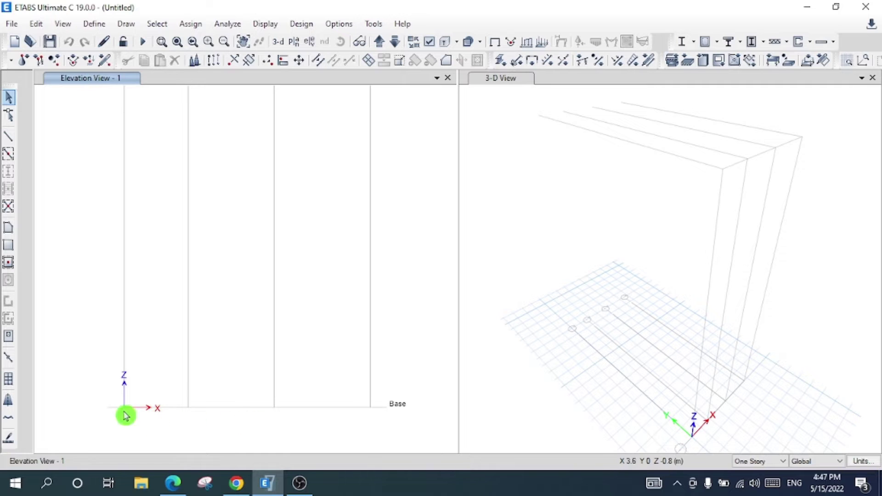
click(528, 216)
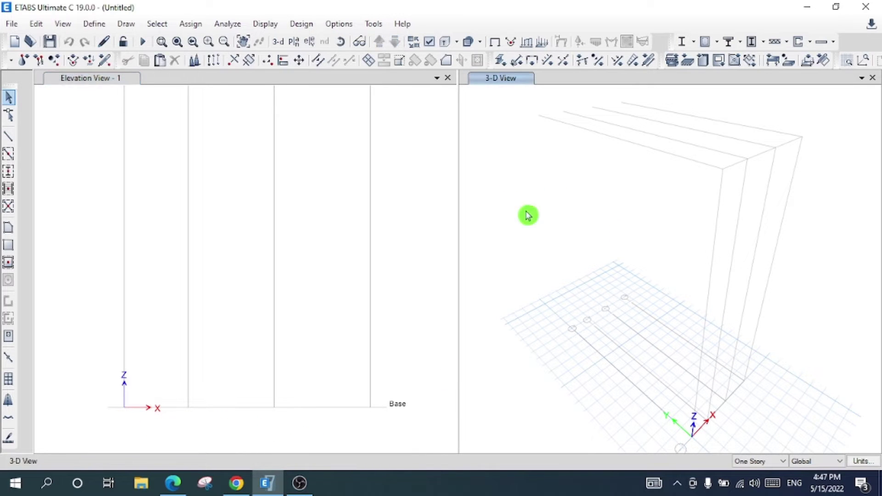
click(277, 42)
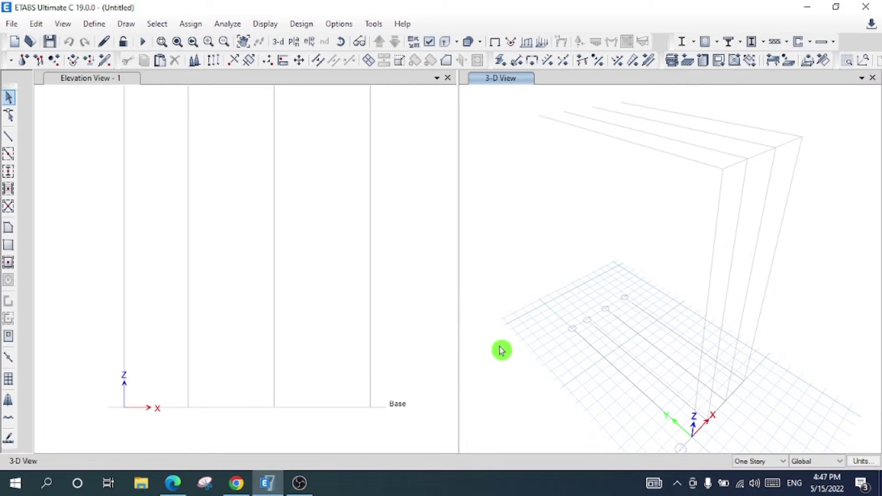
click(91, 26)
Step: Add a new United States Customary concrete material with f'c 4000 psi
click(165, 42)
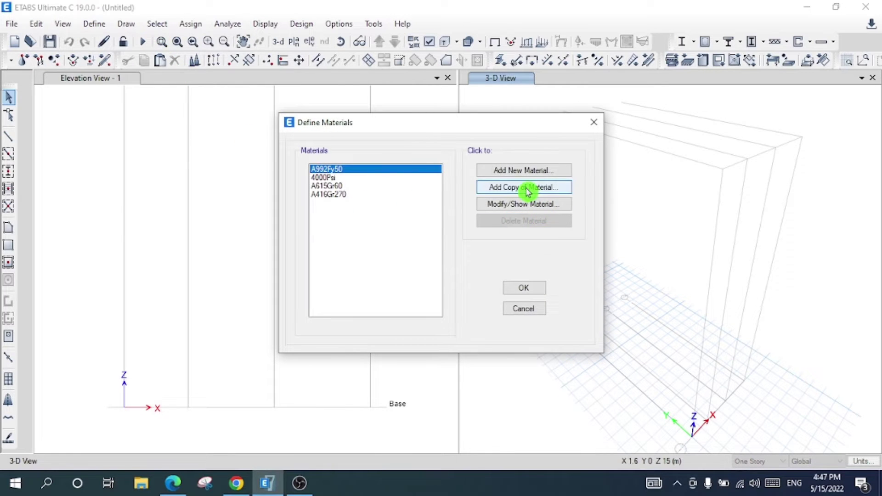
click(528, 171)
click(455, 204)
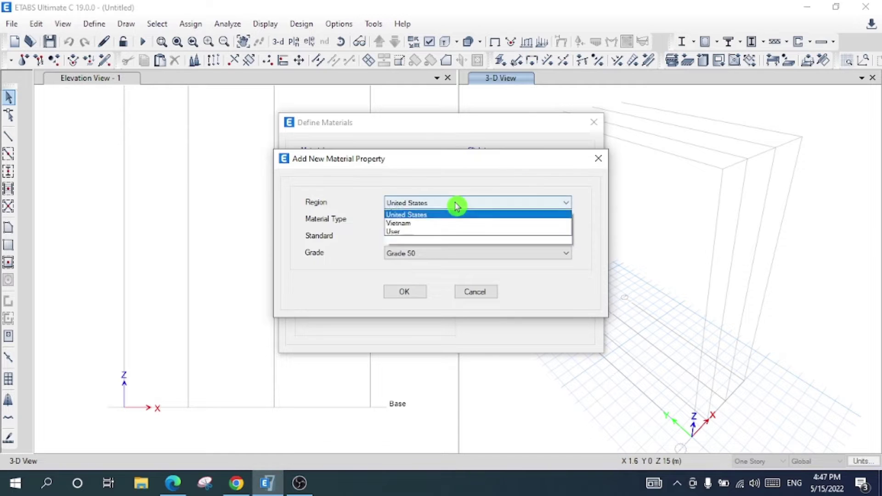
click(425, 281)
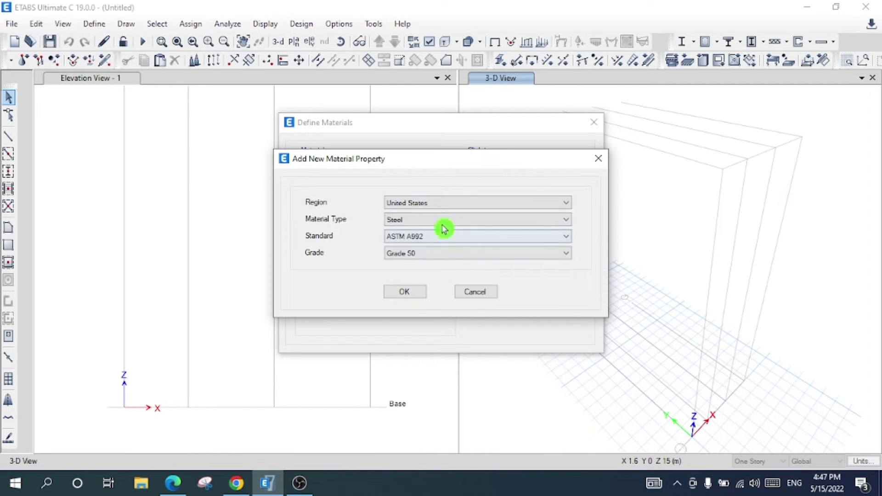
click(428, 220)
click(430, 244)
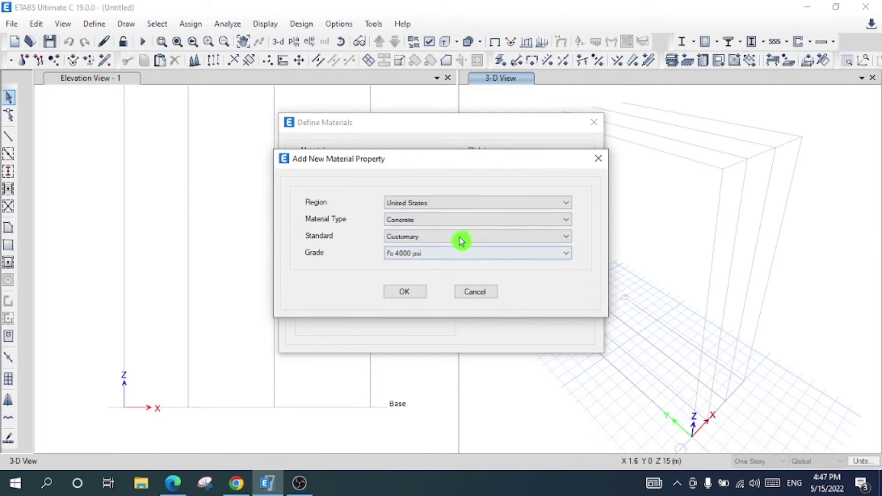
click(458, 237)
click(457, 248)
click(444, 254)
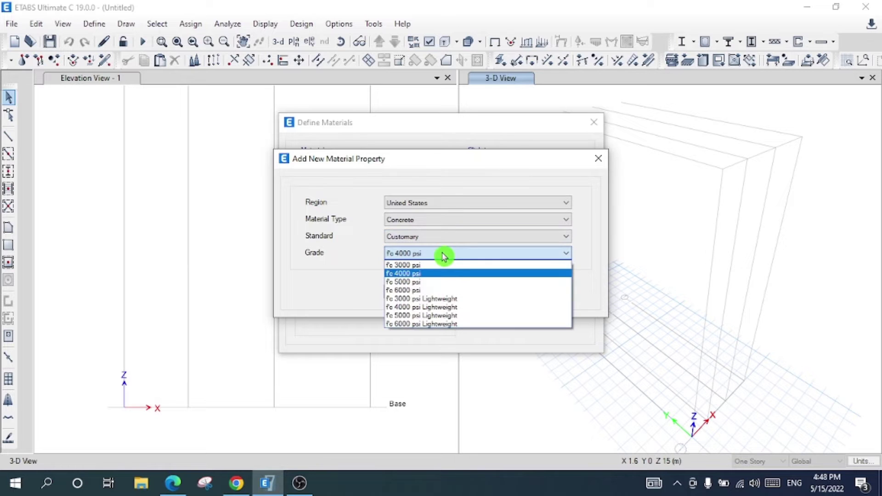
click(429, 274)
click(417, 295)
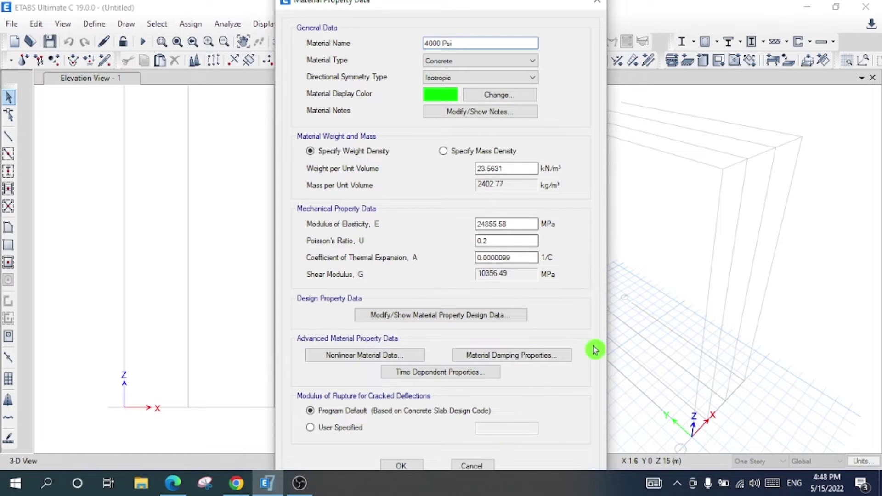
Step: Review the concrete design data and accept the 4000 Psi material
click(450, 316)
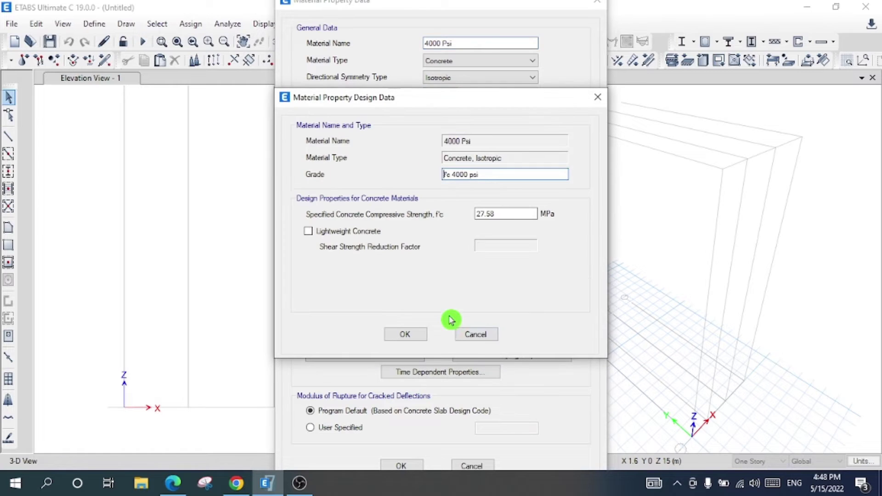
click(473, 338)
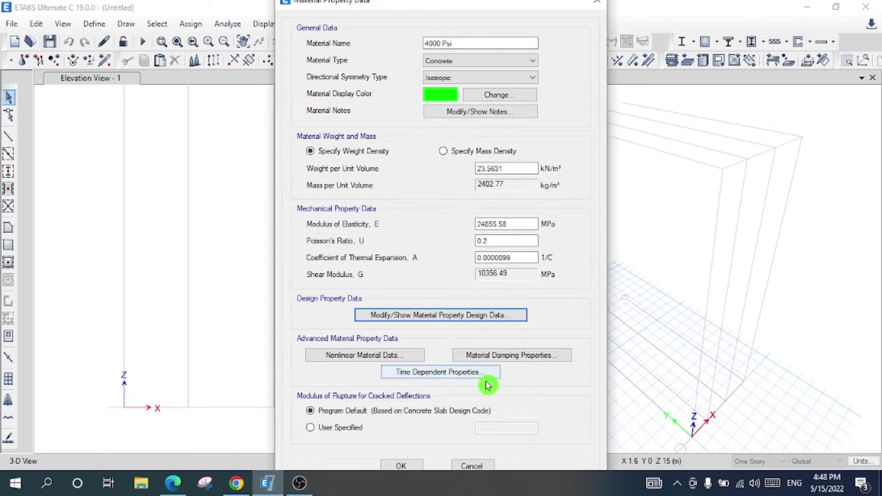
click(402, 465)
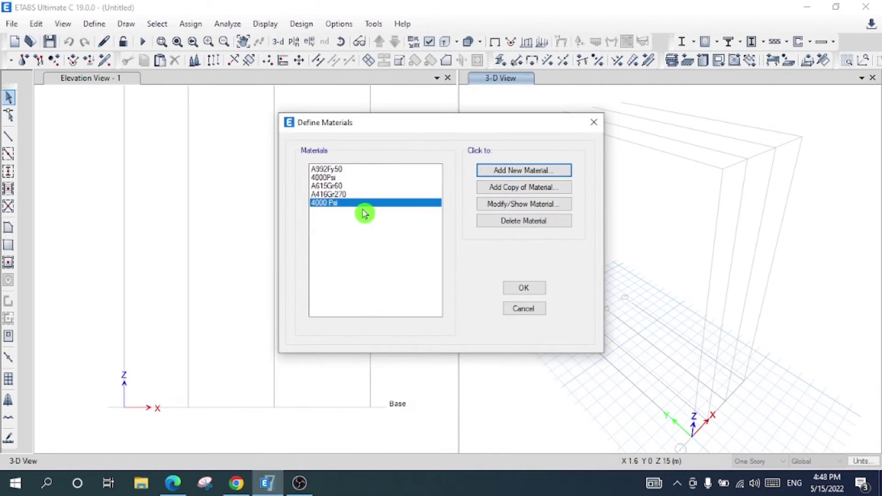
Step: Rename the A615Gr60 rebar material to A615Gr 60
click(363, 178)
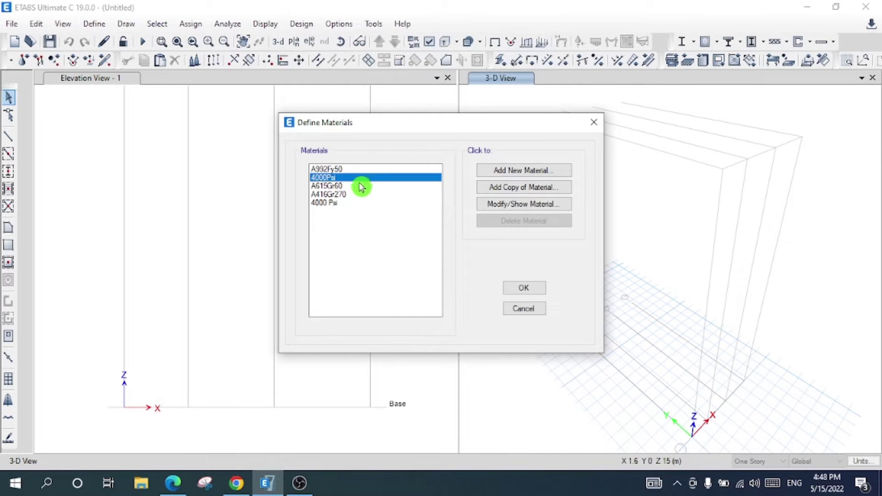
click(355, 187)
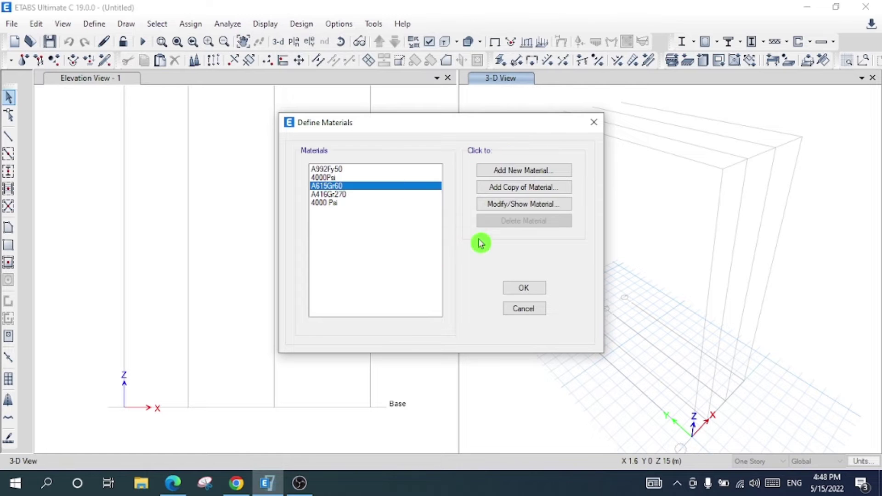
click(494, 206)
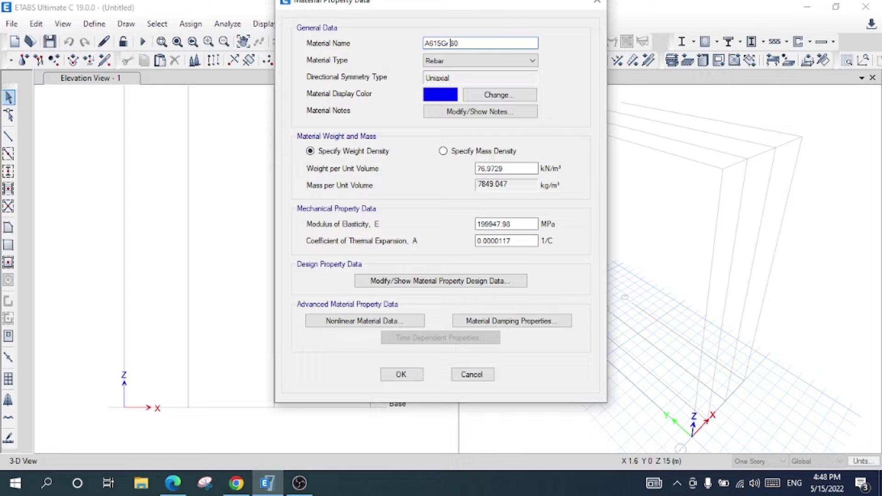
click(477, 62)
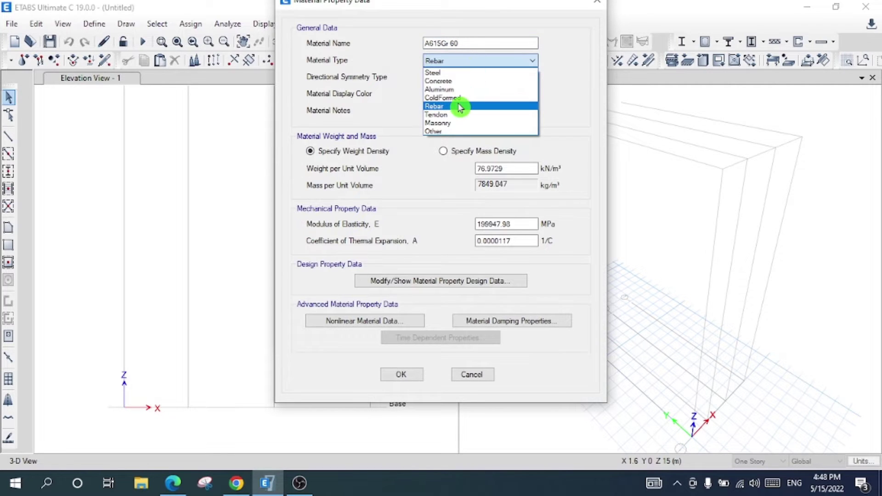
click(474, 102)
click(501, 181)
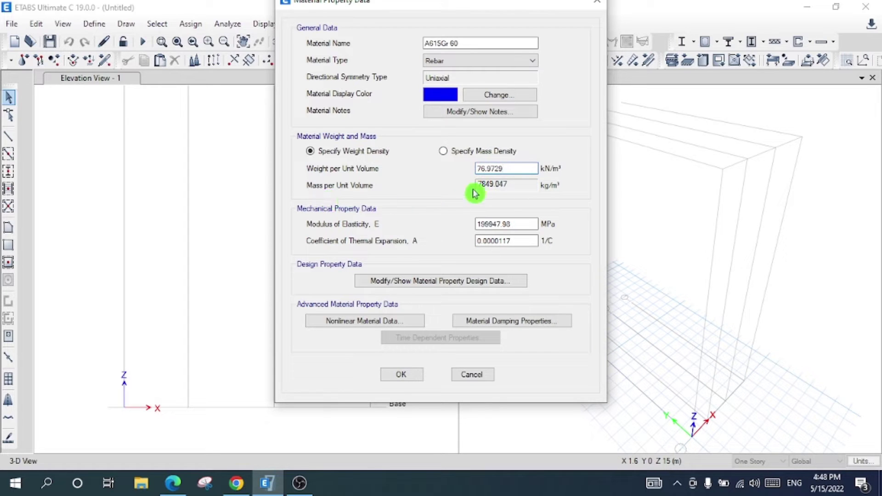
click(512, 169)
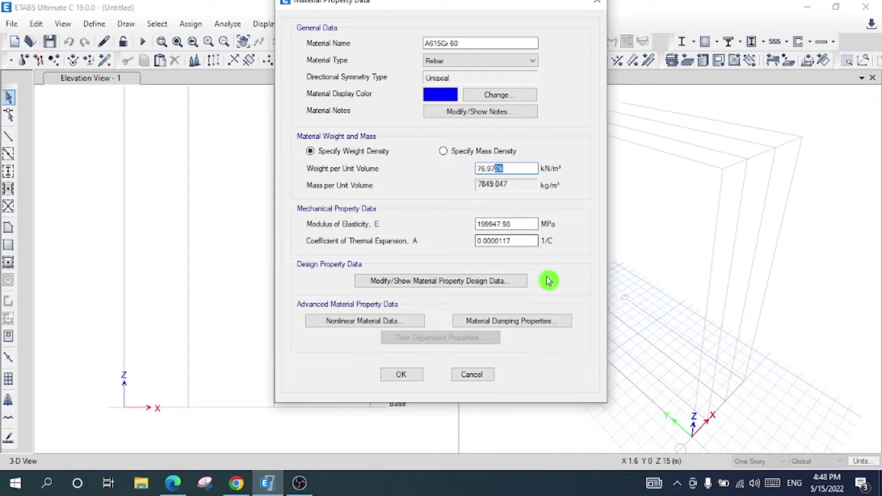
click(403, 375)
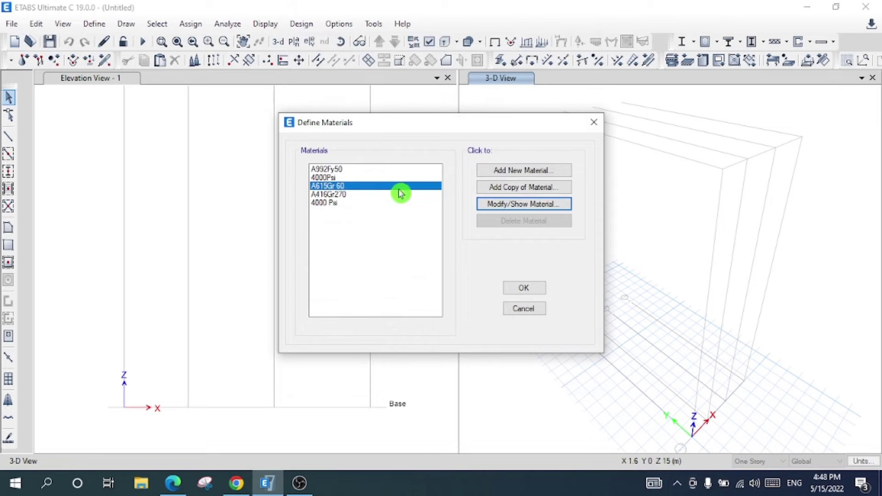
Step: Check the 4000 Psi and A615Gr 60 materials and close the material definitions
click(344, 203)
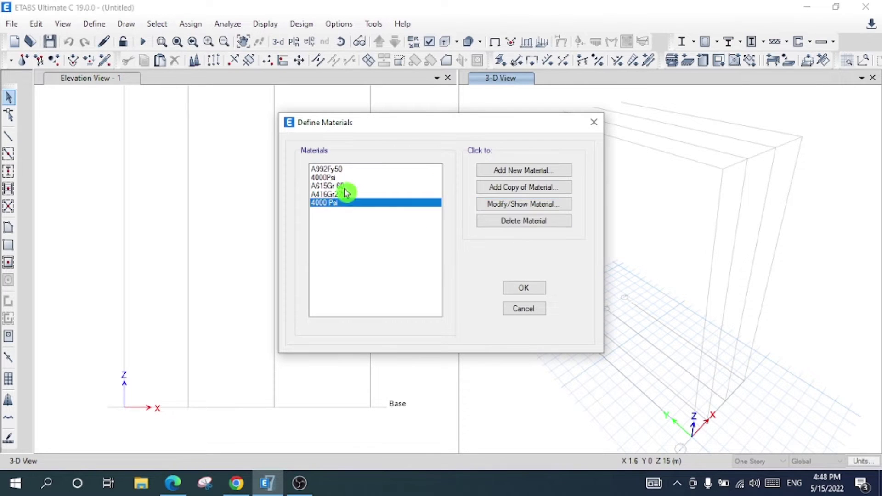
click(346, 186)
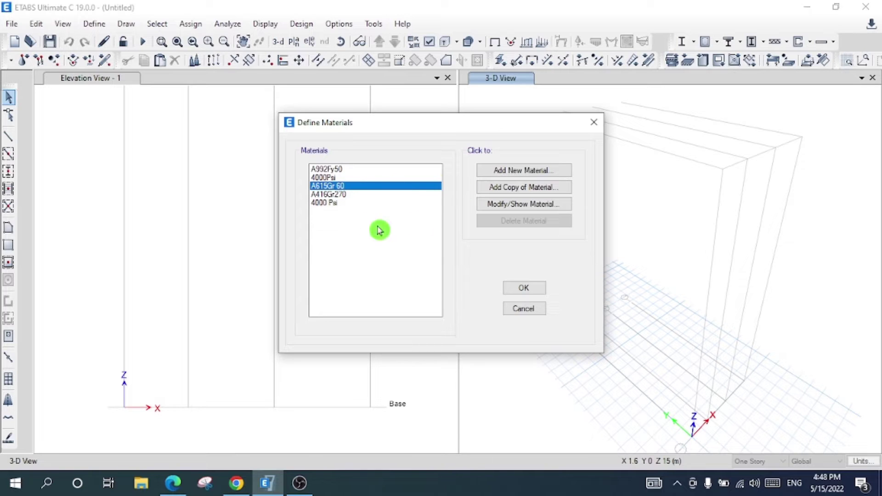
click(346, 205)
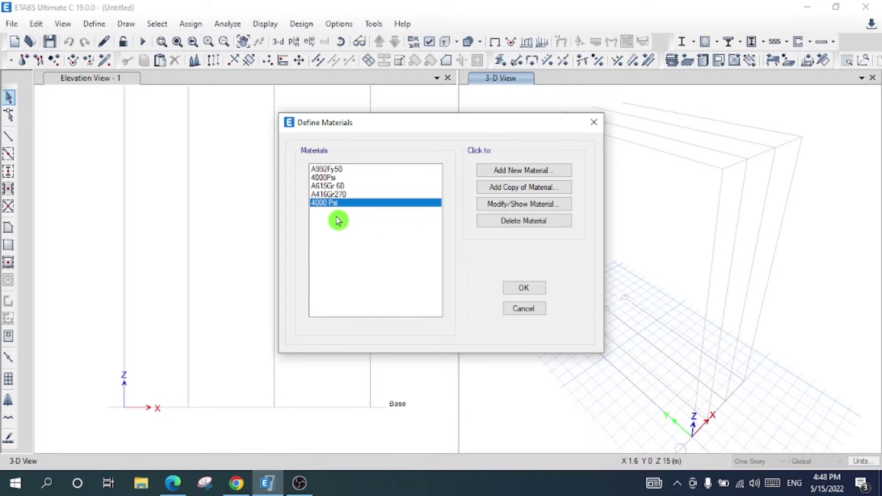
click(349, 186)
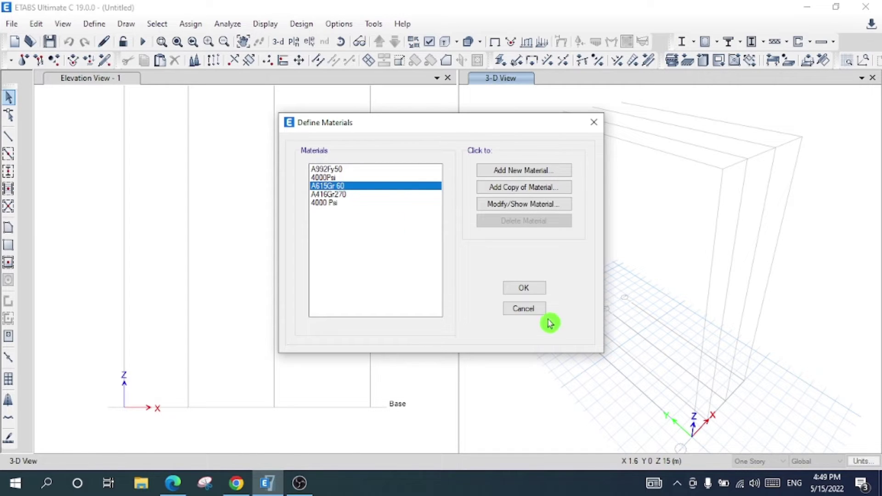
click(533, 290)
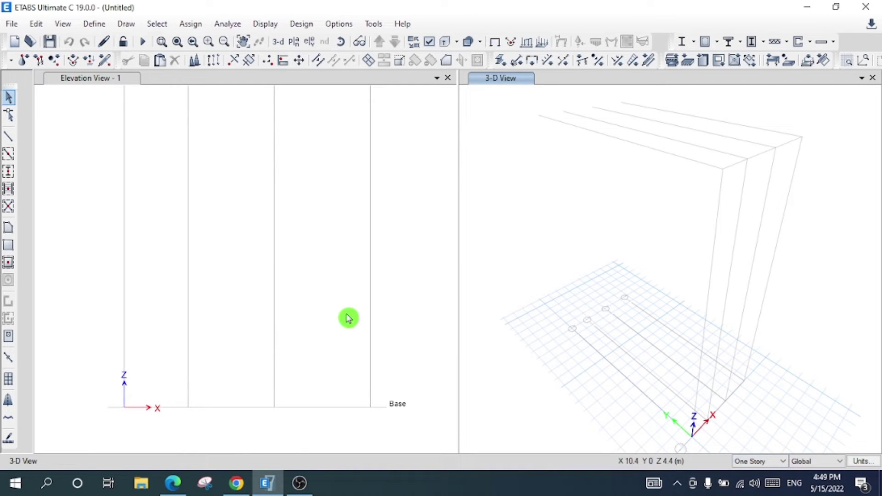
click(89, 25)
Step: Delete all frame sections except W8X31 using Delete Multiple Properties
mouse_move(205, 65)
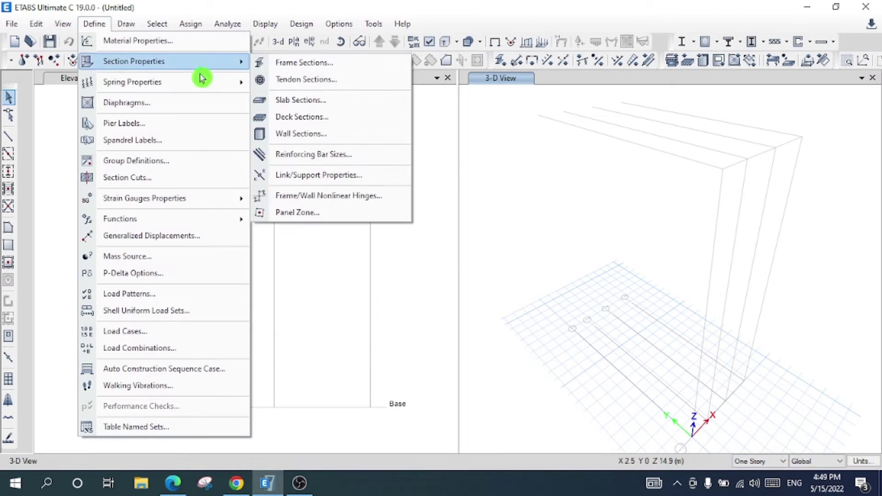
click(314, 64)
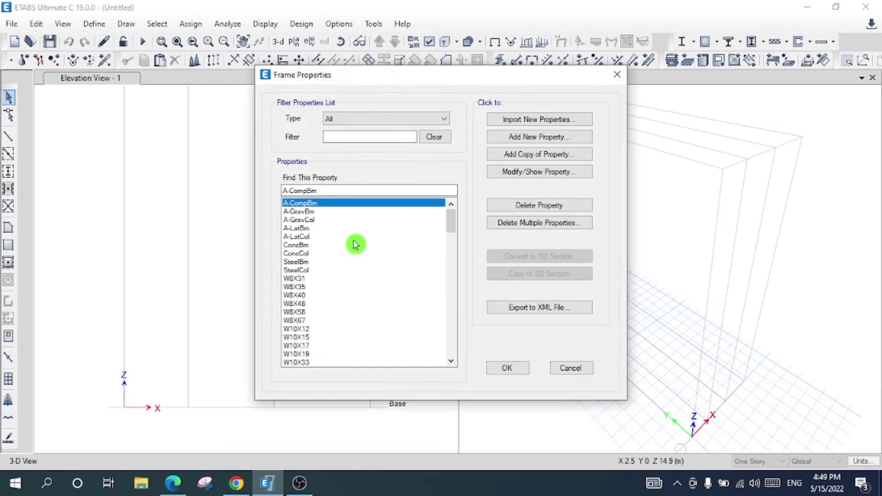
click(506, 228)
drag(387, 182, 397, 296)
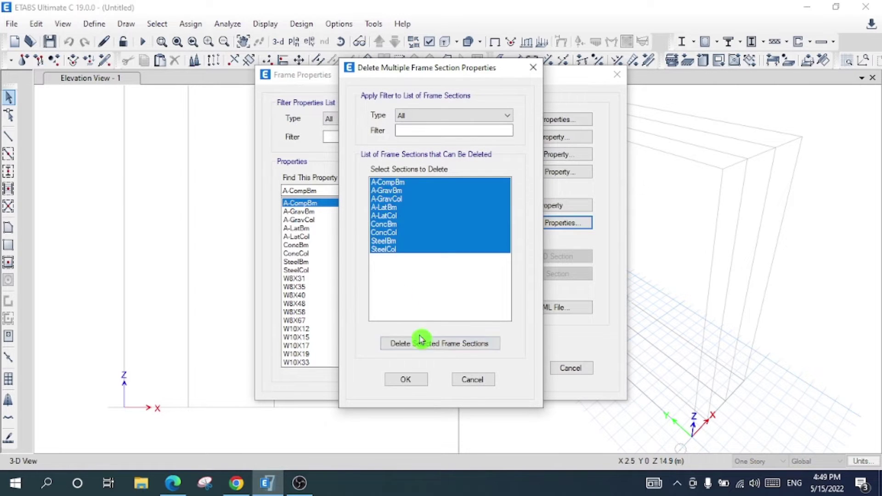
click(423, 343)
drag(399, 183, 370, 467)
click(434, 348)
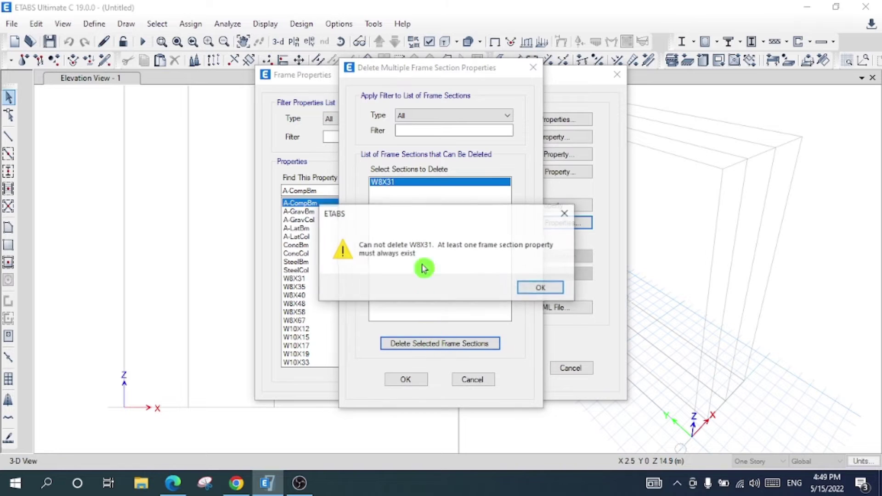
click(531, 287)
click(416, 380)
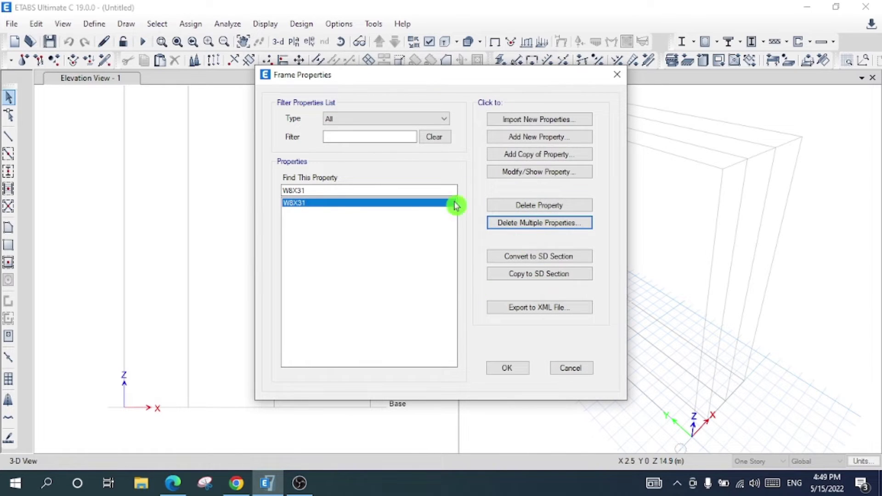
click(526, 146)
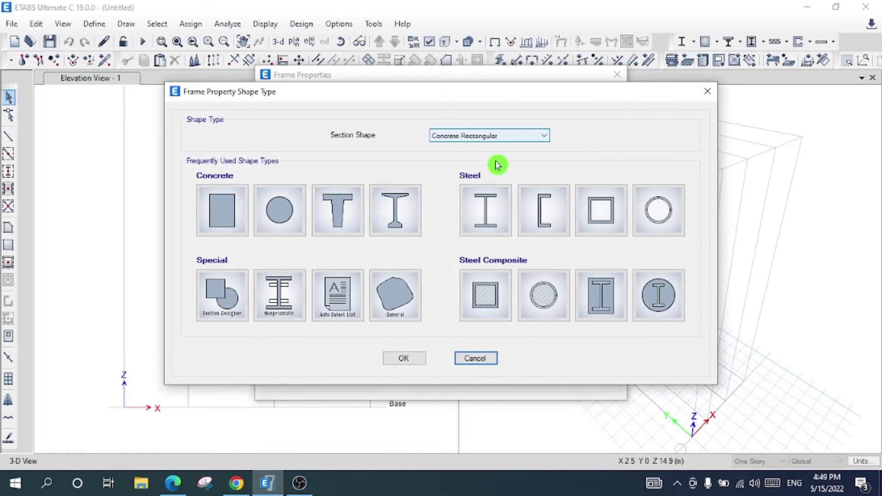
Step: Create a concrete rectangular section named Beam in 4000Psi, 350 mm deep and 220 mm wide
click(475, 136)
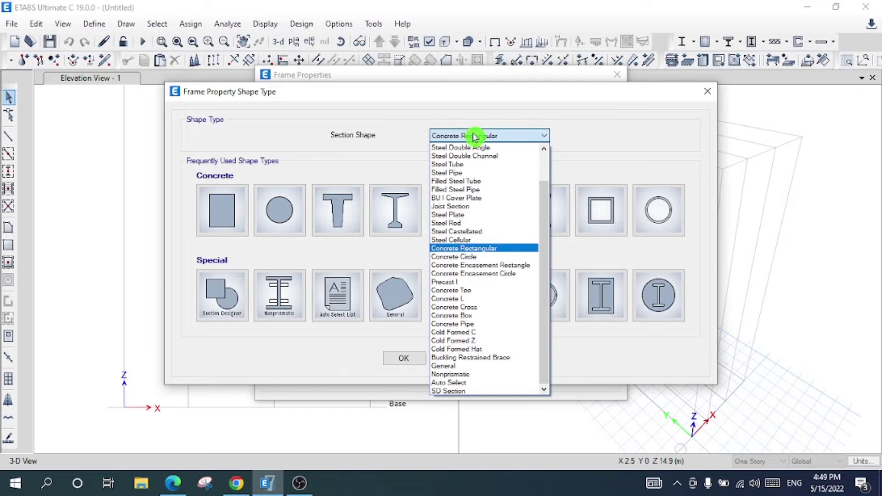
click(483, 248)
click(220, 210)
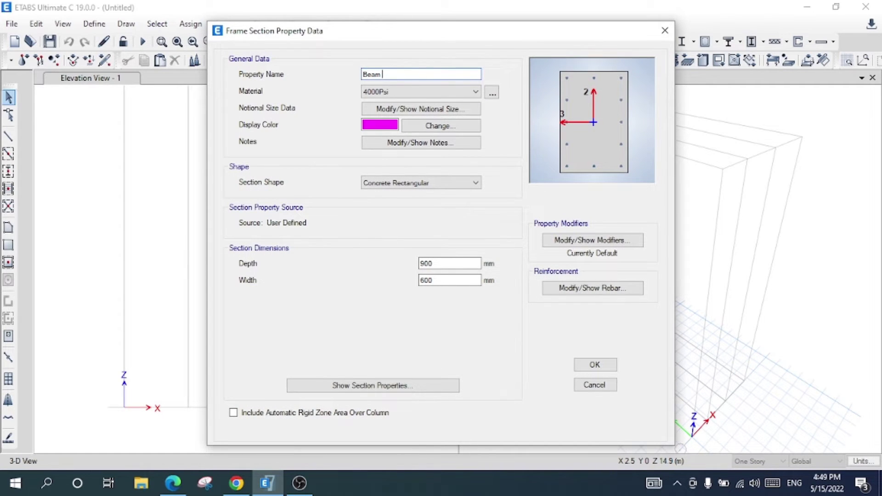
click(395, 94)
click(403, 112)
click(285, 308)
key(Tab)
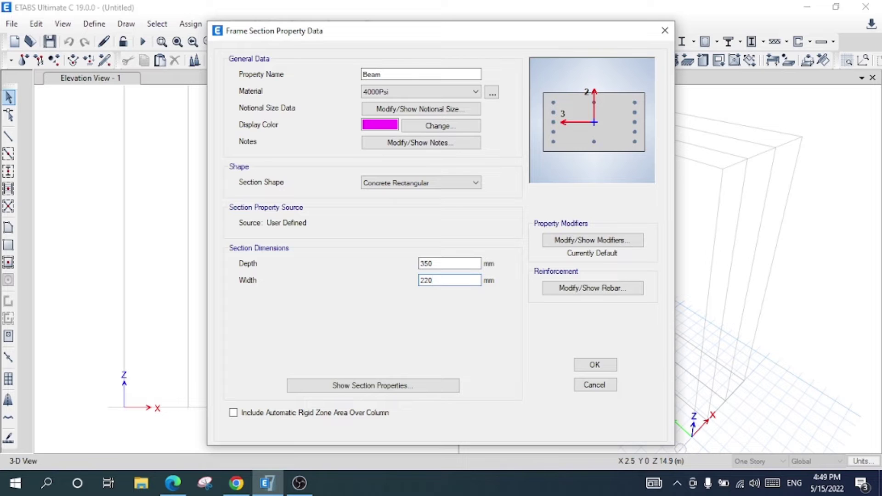
Step: Set Beam's rebar to M3 beam-only design with A615Gr 60 ties and 25 mm top/bottom cover
click(582, 292)
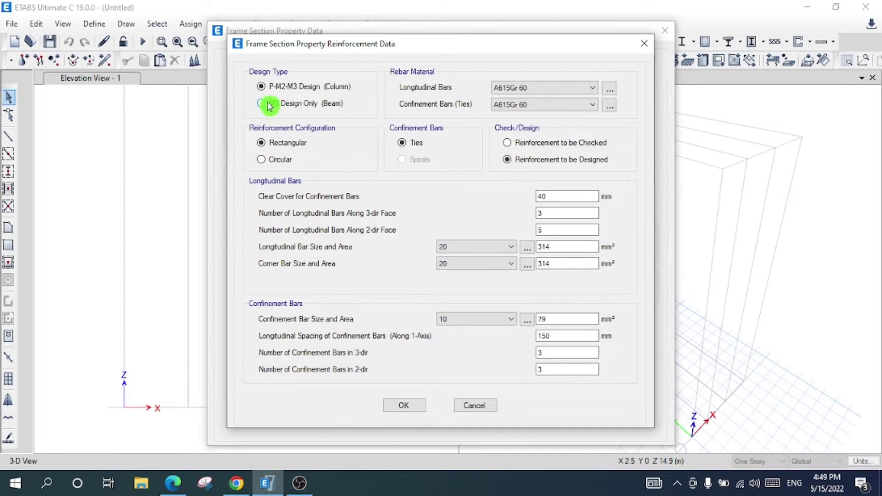
click(271, 108)
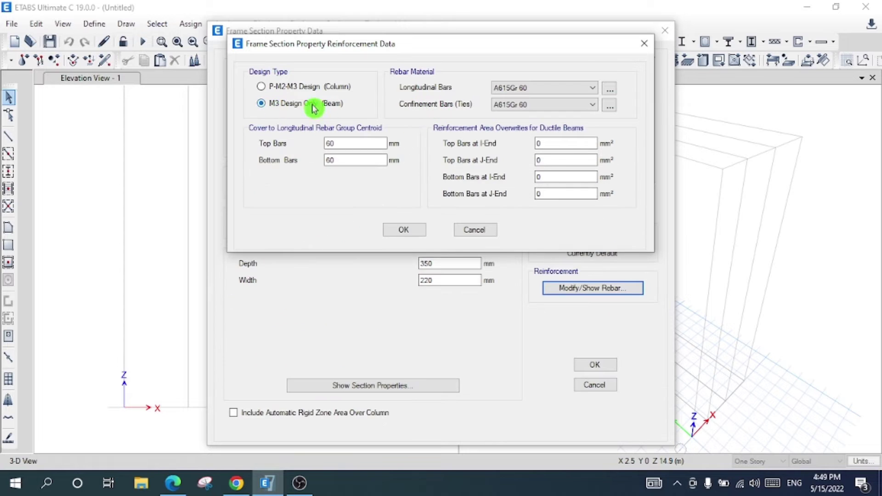
click(557, 105)
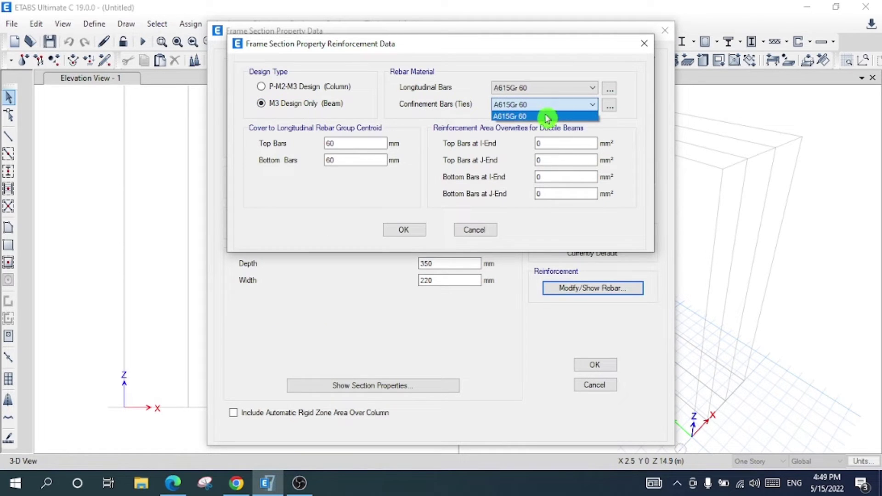
click(547, 117)
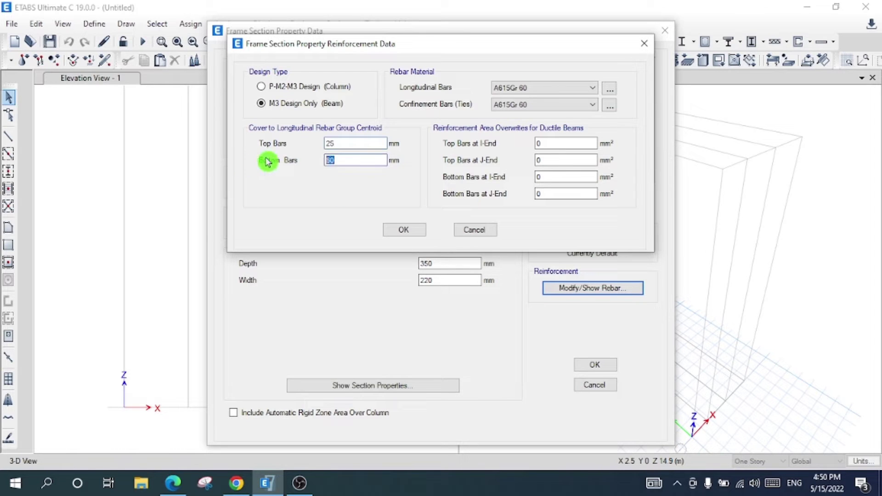
click(403, 230)
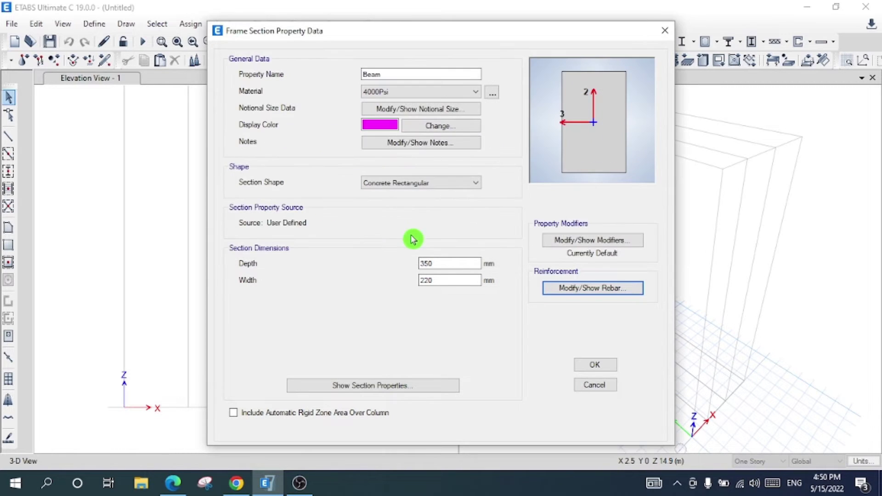
Step: Set Beam's moment of inertia modifiers about the 2 and 3 axes to 0.35 and save the section
click(615, 241)
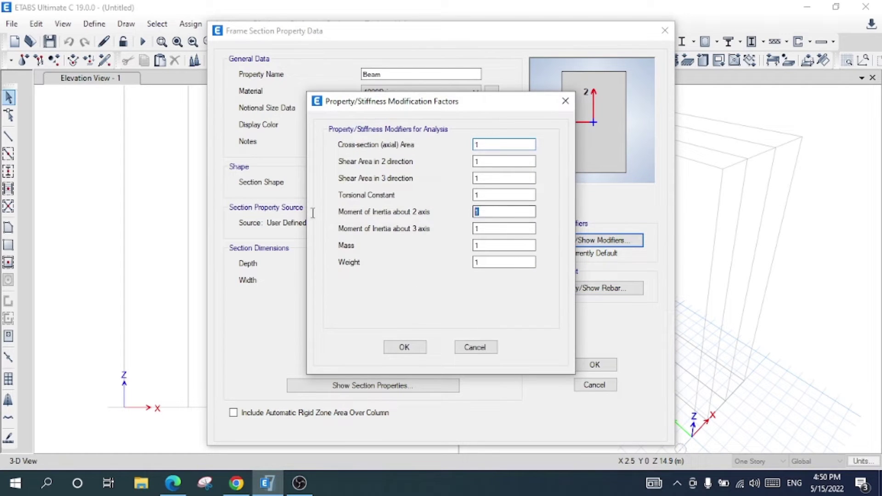
text(0.35)
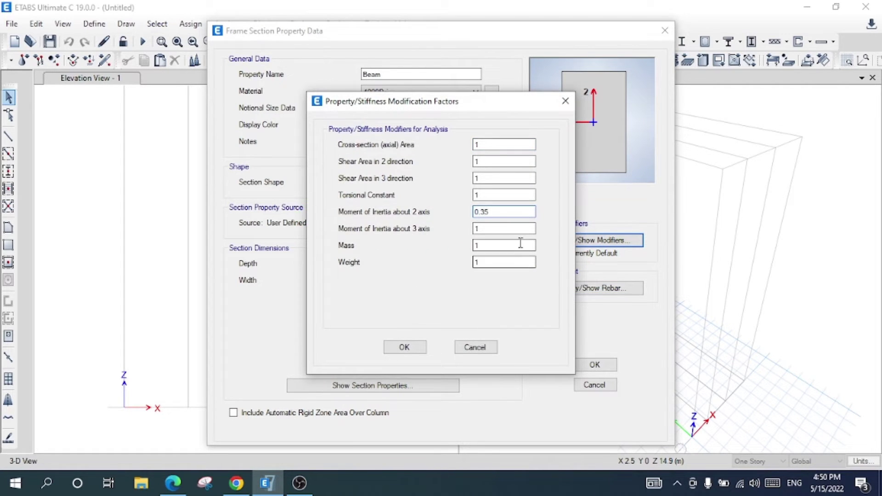
key(BackSpace)
text(0.35)
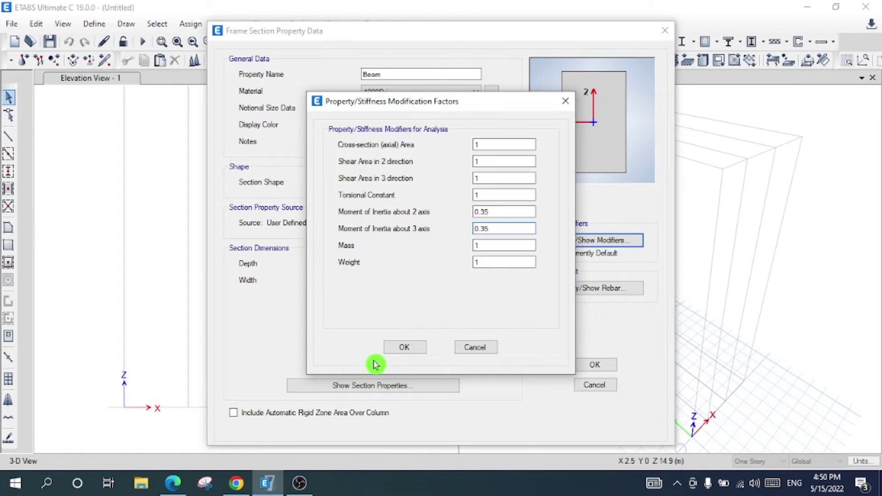
click(391, 348)
click(598, 368)
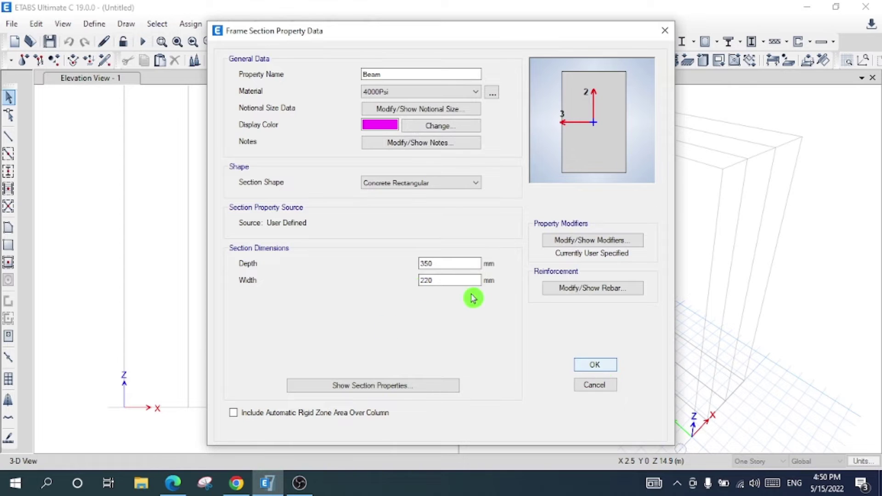
Step: Delete the W8X31 section and close the frame section list
click(311, 214)
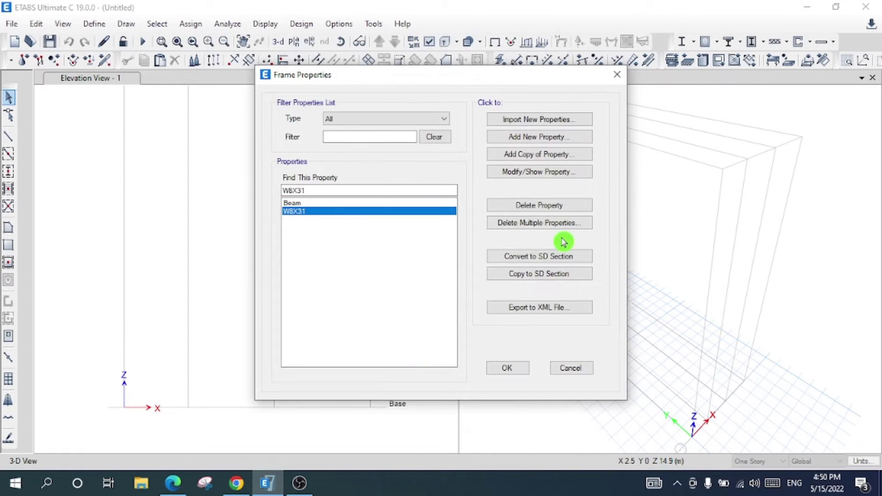
click(528, 205)
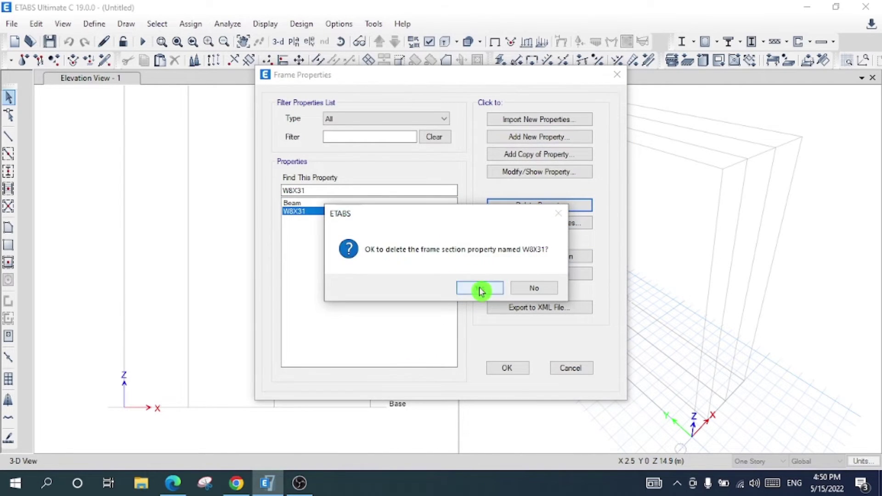
click(478, 288)
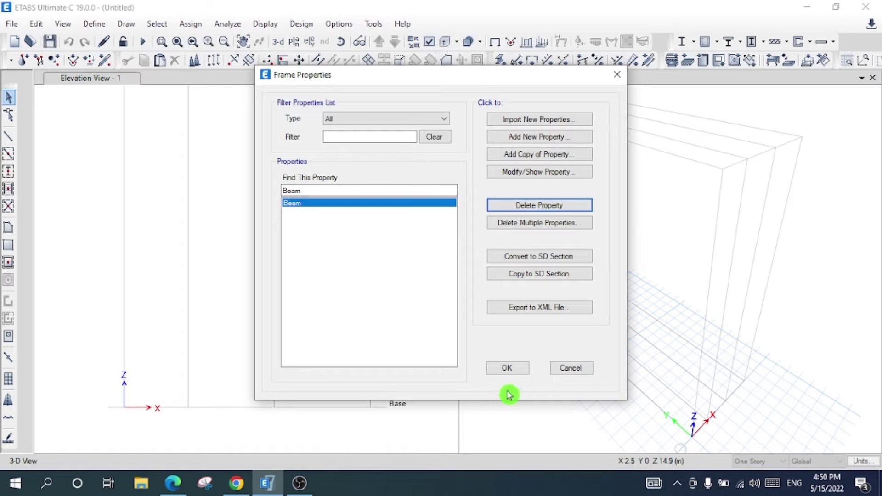
click(513, 367)
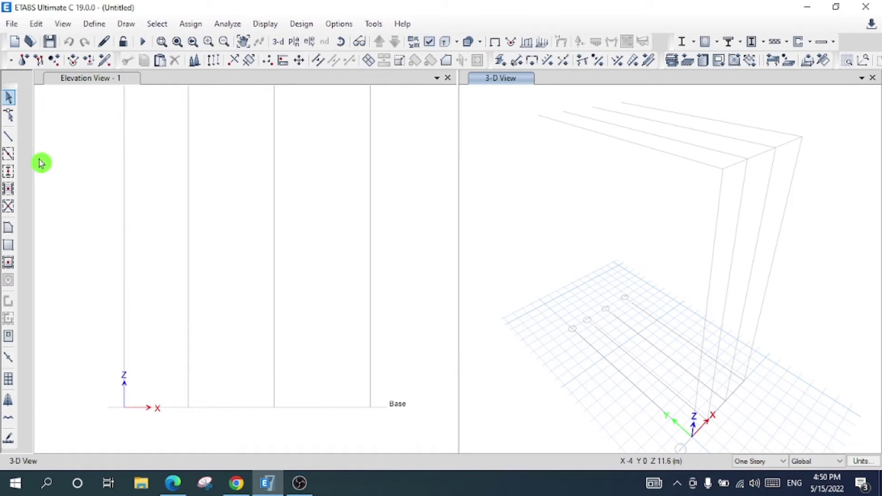
Step: Start the frame drawing tool with Beam as the section for new lines
click(10, 140)
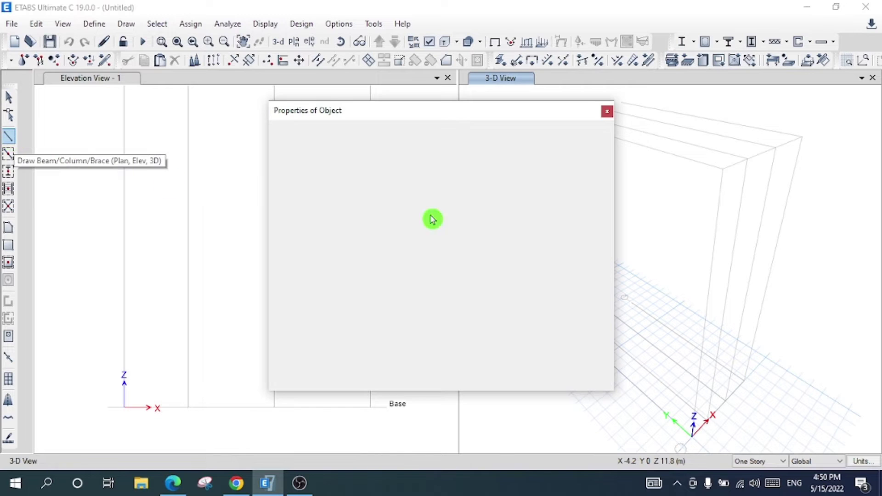
click(496, 126)
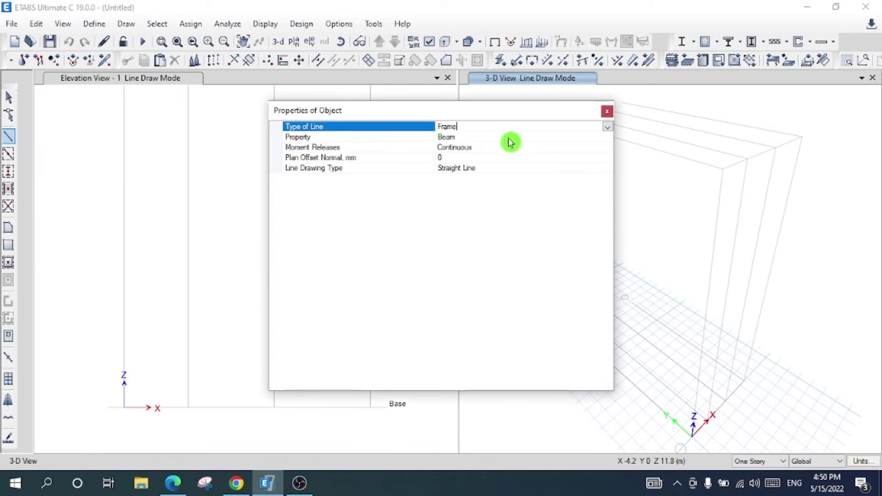
click(509, 137)
click(607, 138)
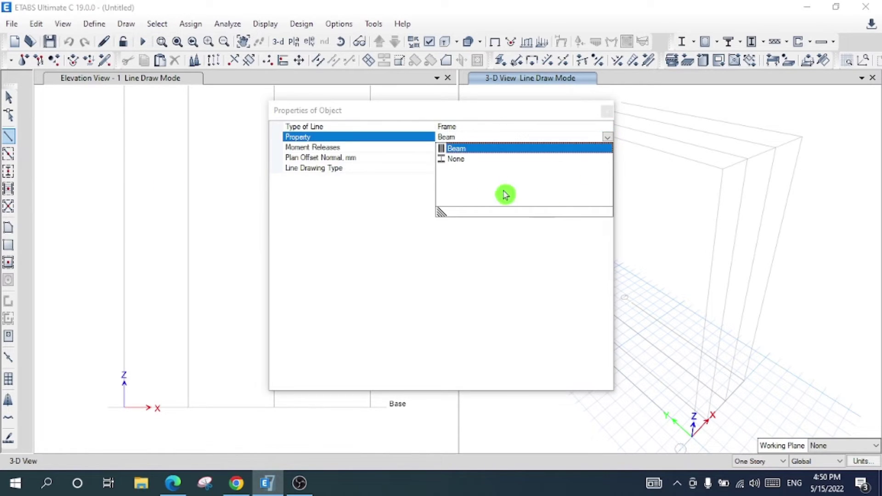
click(473, 149)
click(607, 115)
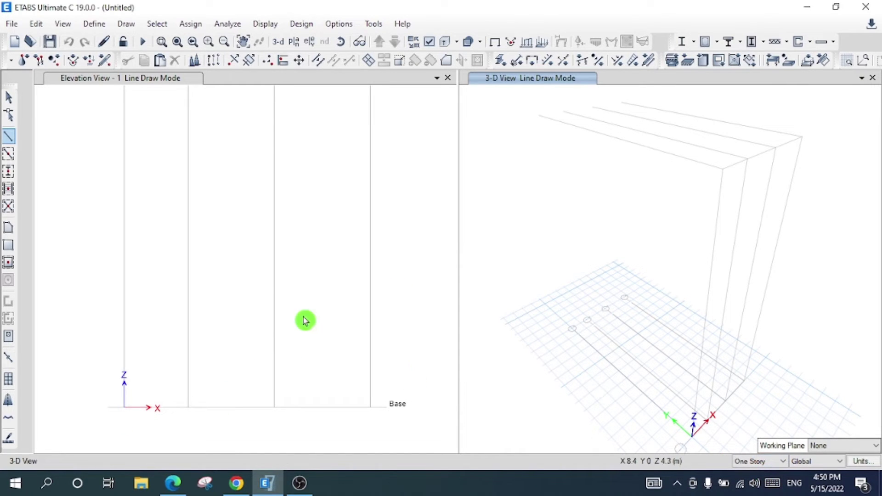
Step: Draw the beam along the Base line from A1 to B1, then spans B–C and C–D
click(125, 408)
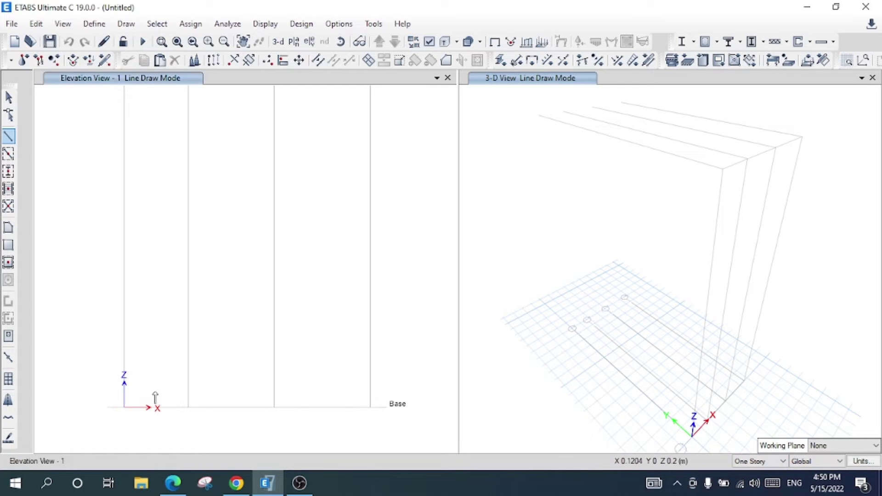
click(189, 408)
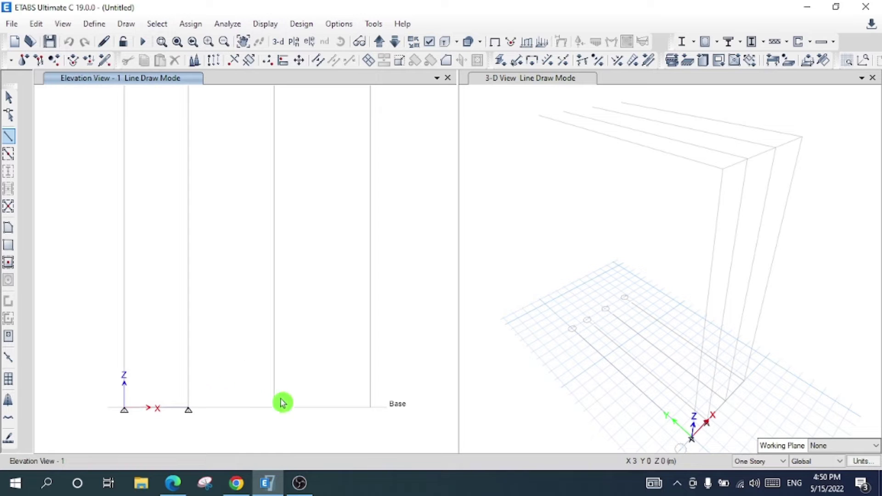
key(Escape)
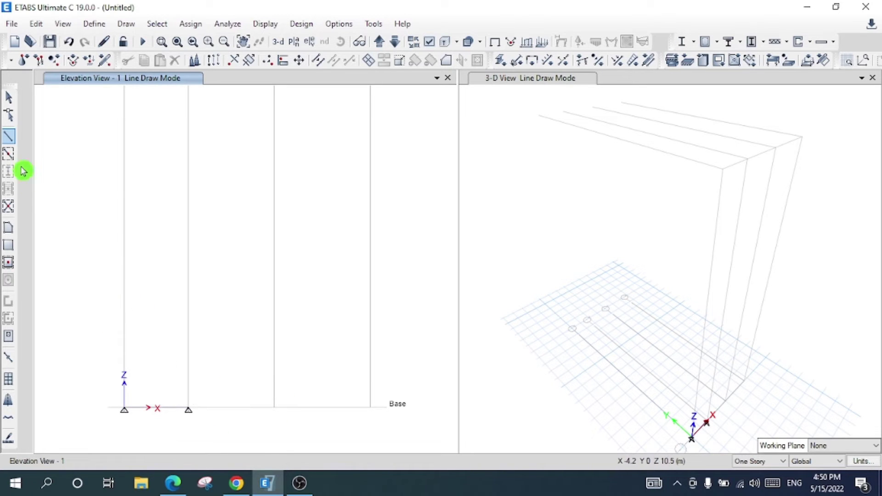
click(9, 153)
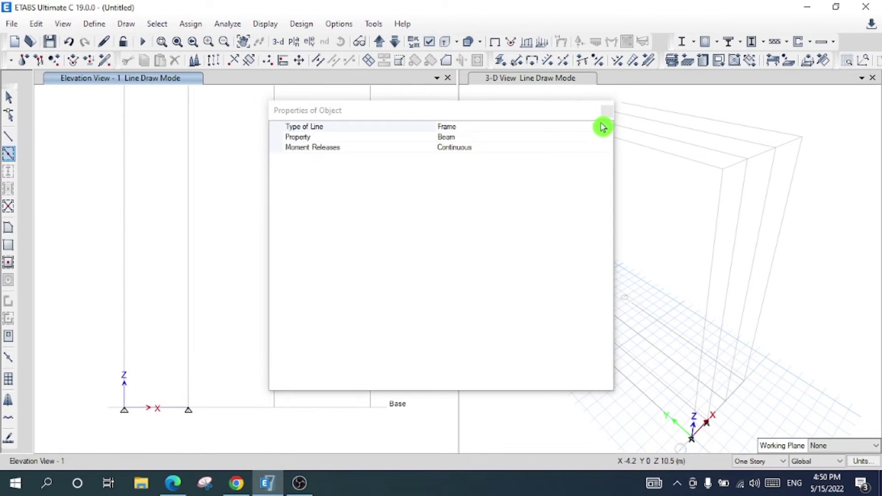
click(606, 113)
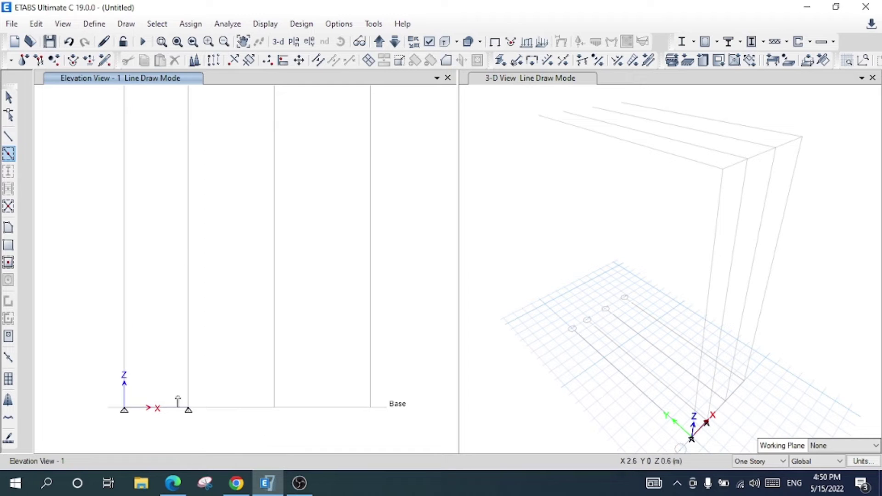
click(188, 408)
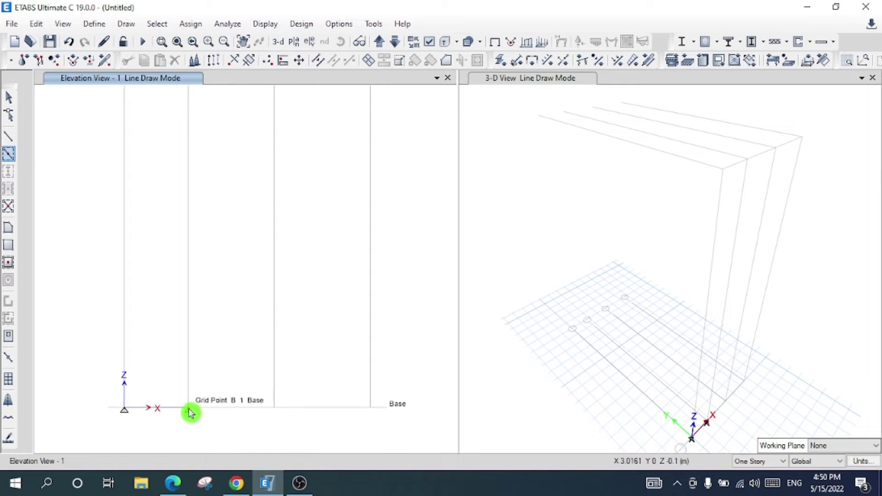
click(240, 410)
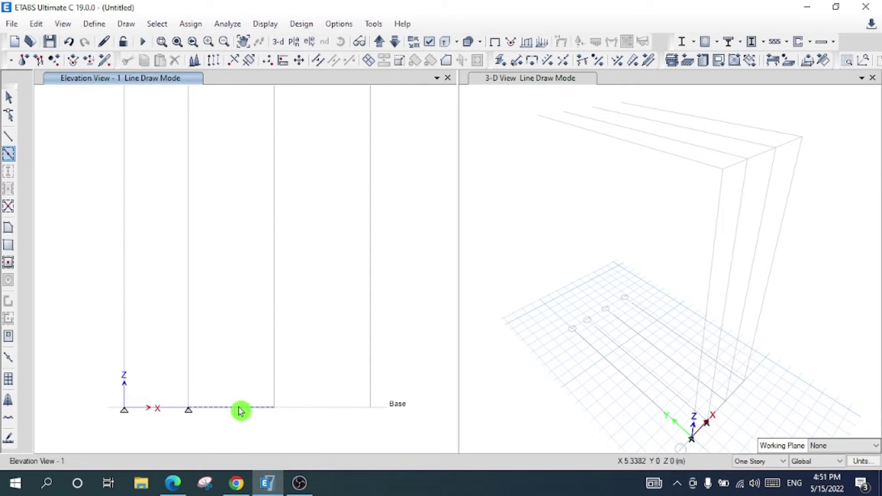
click(316, 419)
click(331, 412)
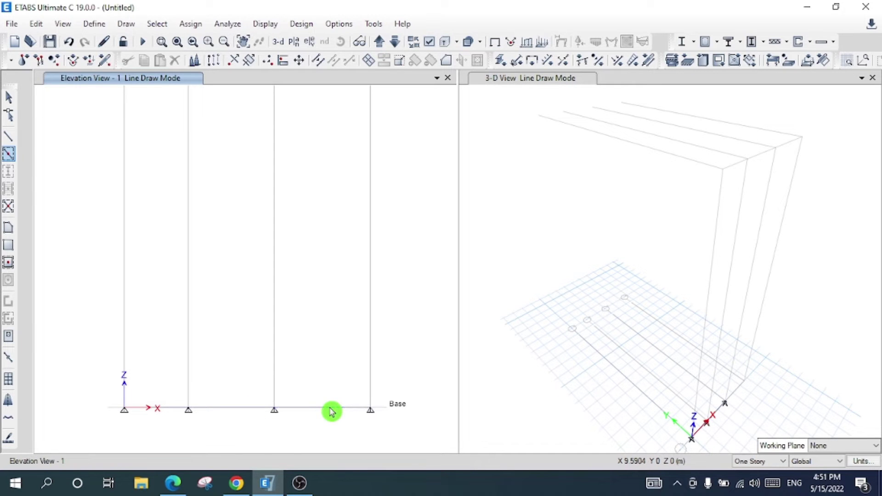
click(366, 409)
key(Escape)
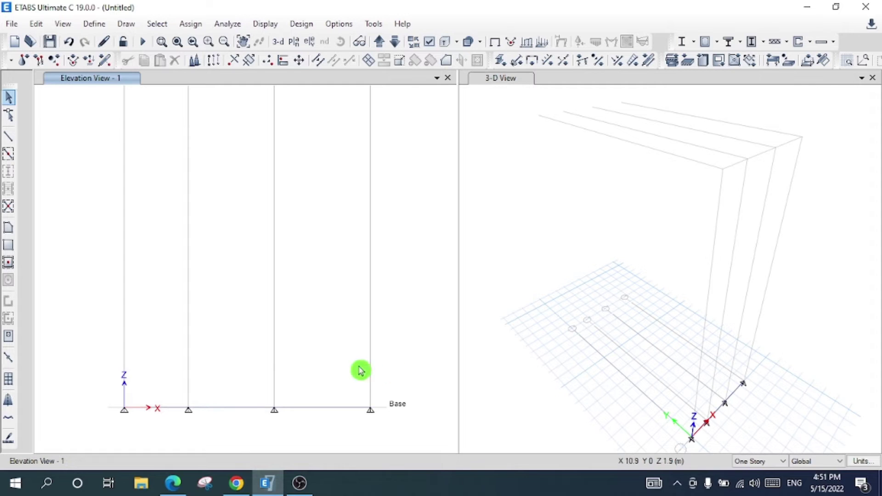
Step: Turn off transparency and show the elevation beam as a solid extruded member
click(469, 44)
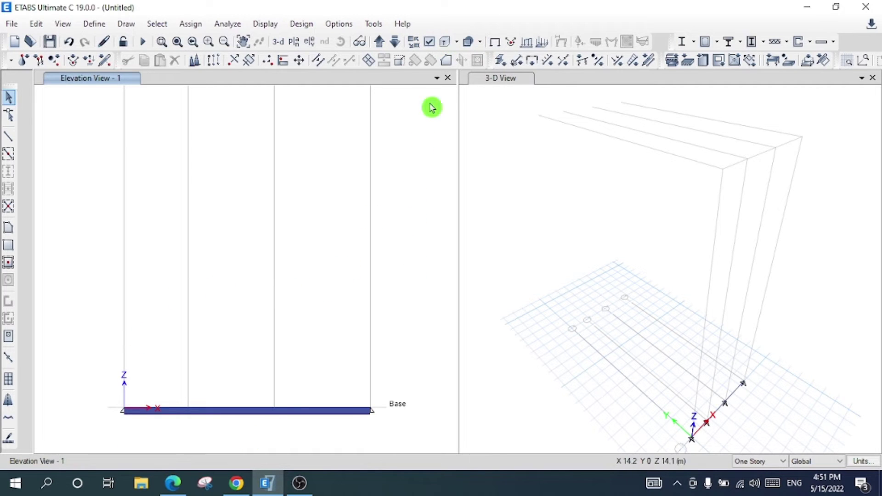
click(445, 43)
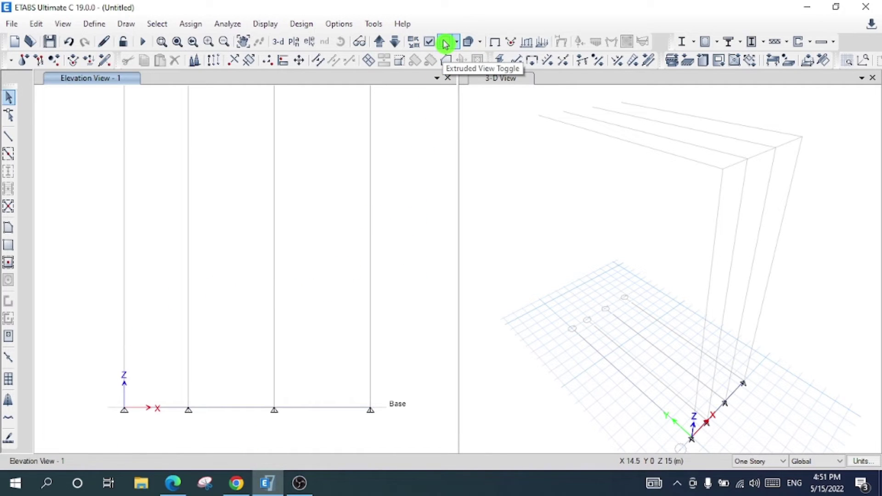
click(445, 43)
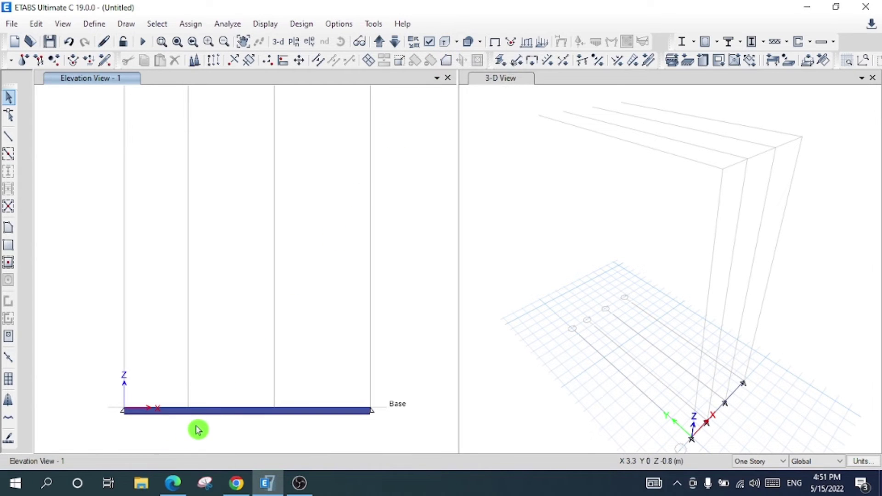
scroll(232, 430, up, 3)
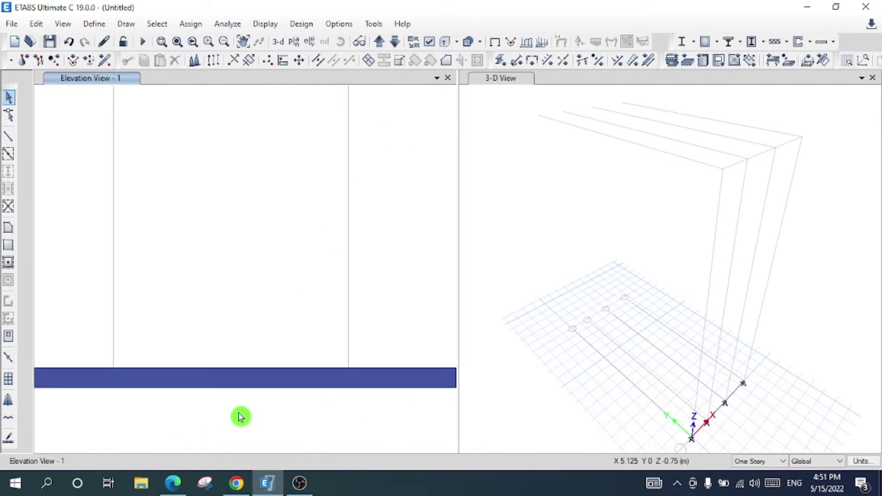
scroll(225, 413, down, 3)
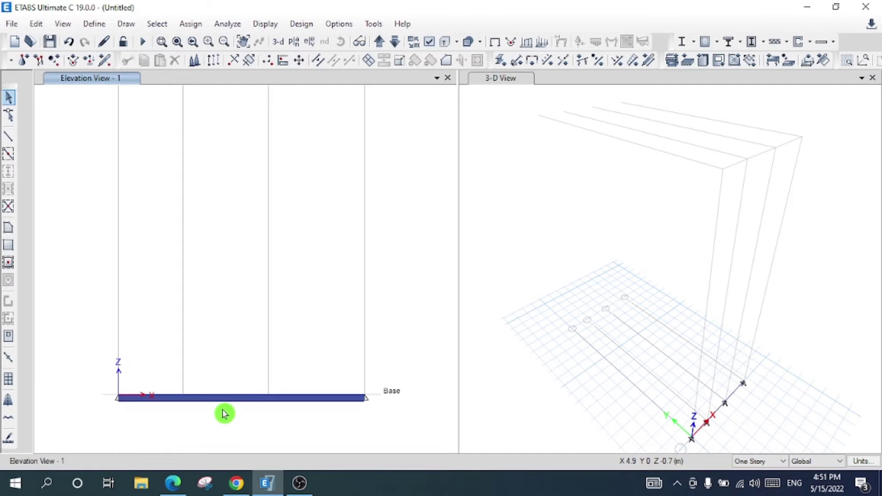
click(496, 161)
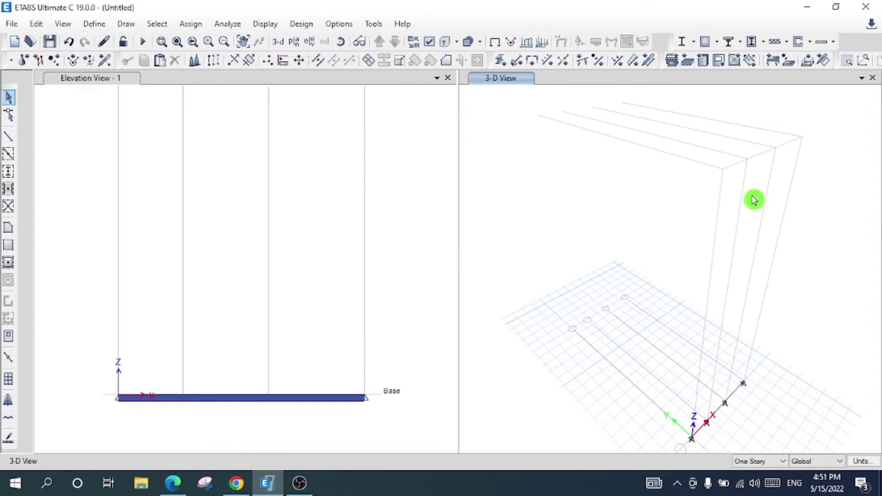
right_click(398, 191)
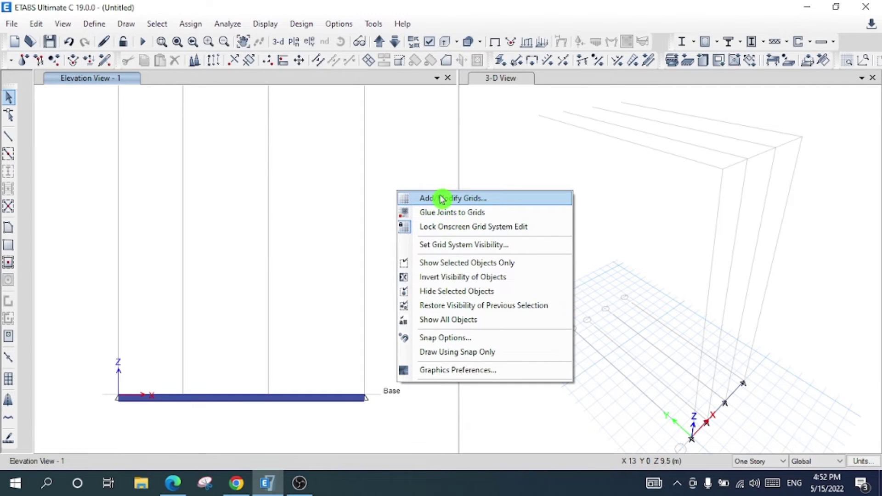
Step: Hide the grid lines in the elevation view, leaving grid settings unchanged
click(441, 198)
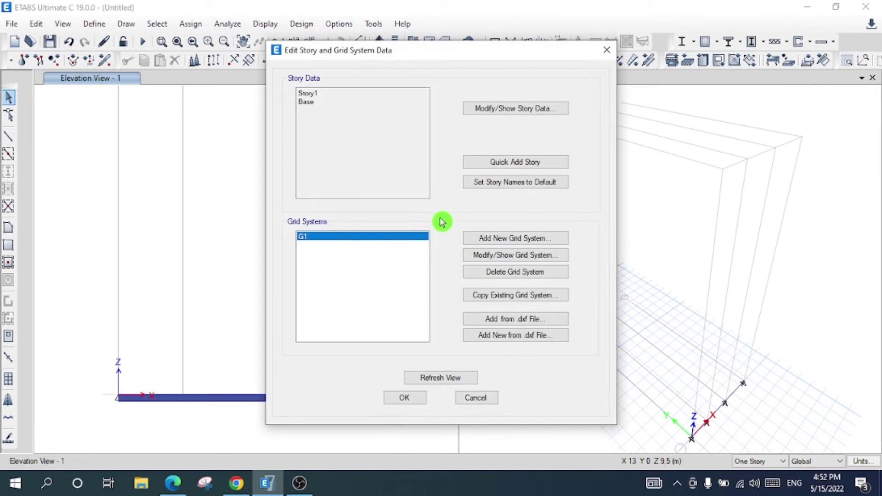
click(469, 399)
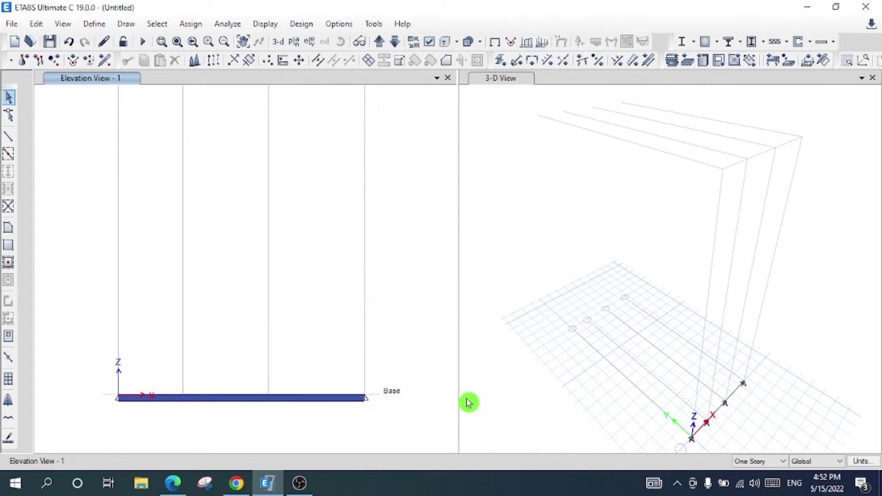
right_click(277, 176)
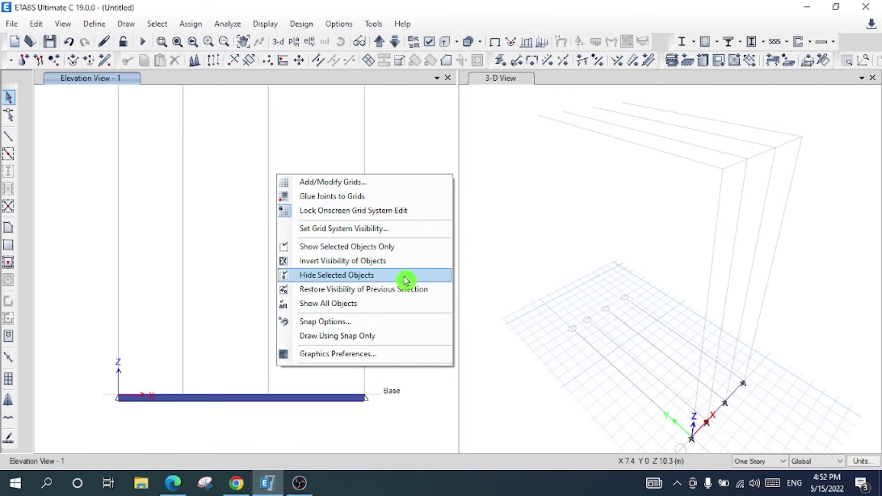
click(394, 232)
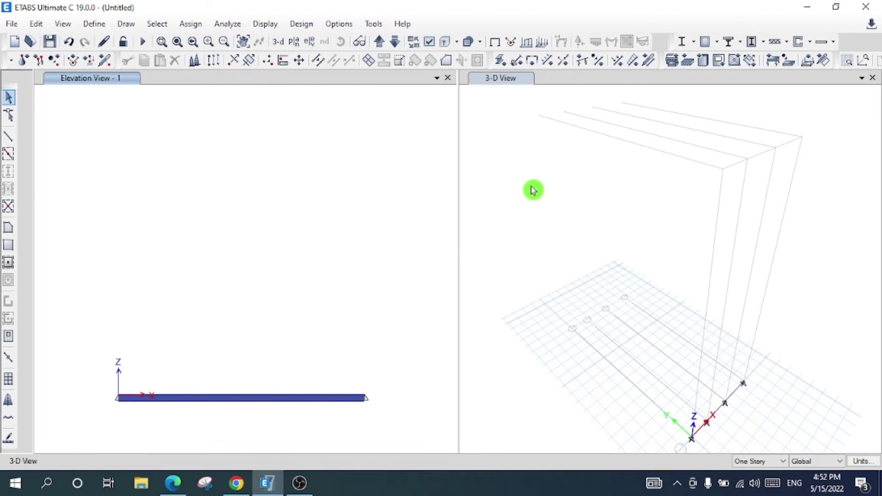
Step: Hide the grid lines in the 3-D view and show its beam extruded
right_click(532, 188)
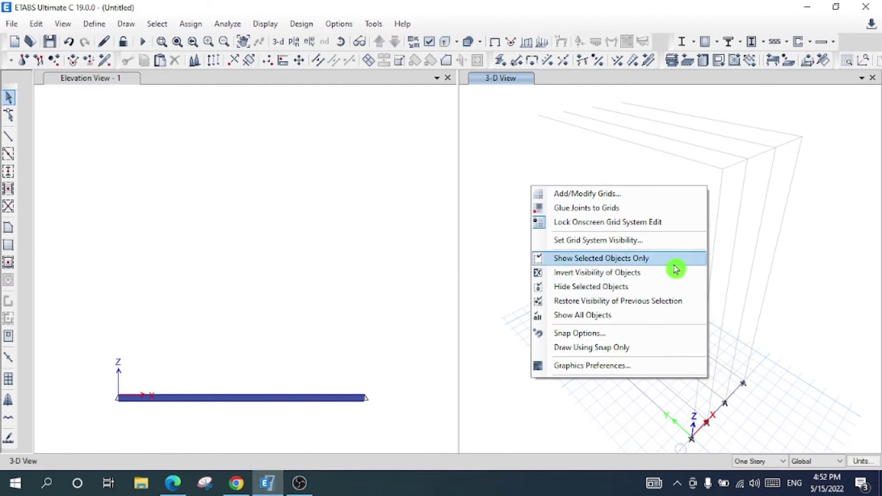
click(569, 242)
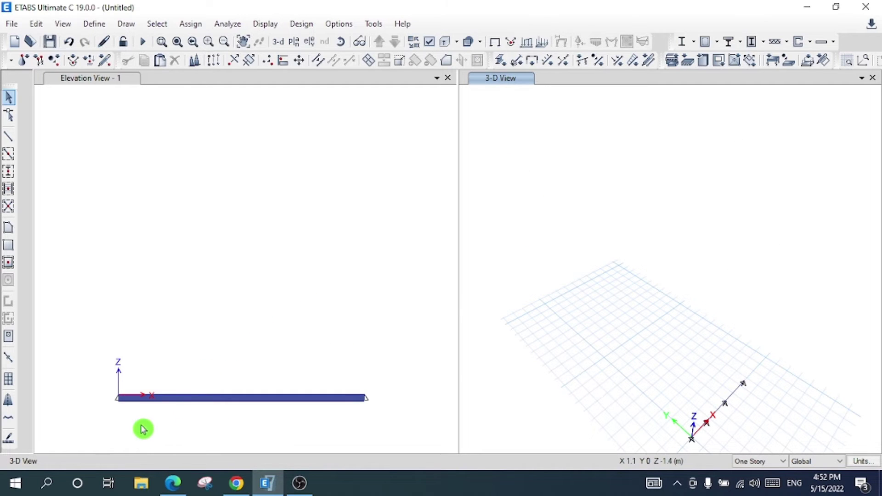
click(445, 41)
Step: Return the elevation beam to line view and select both end joints
click(335, 281)
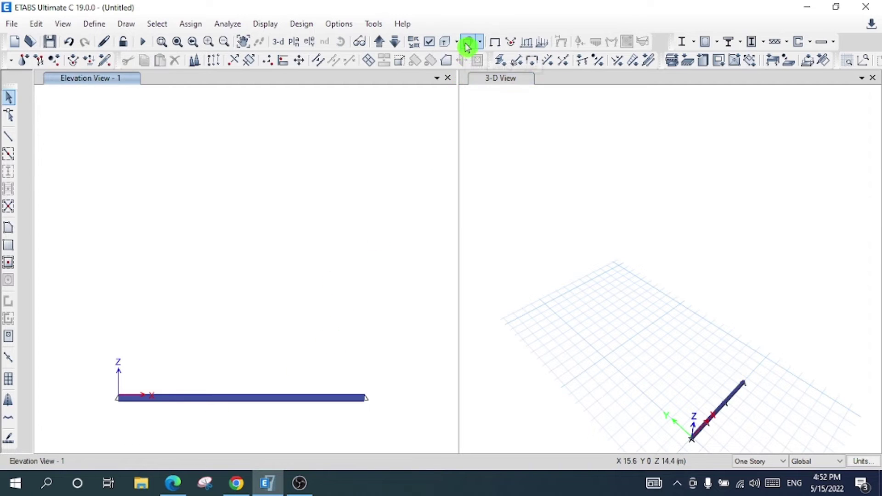
click(445, 41)
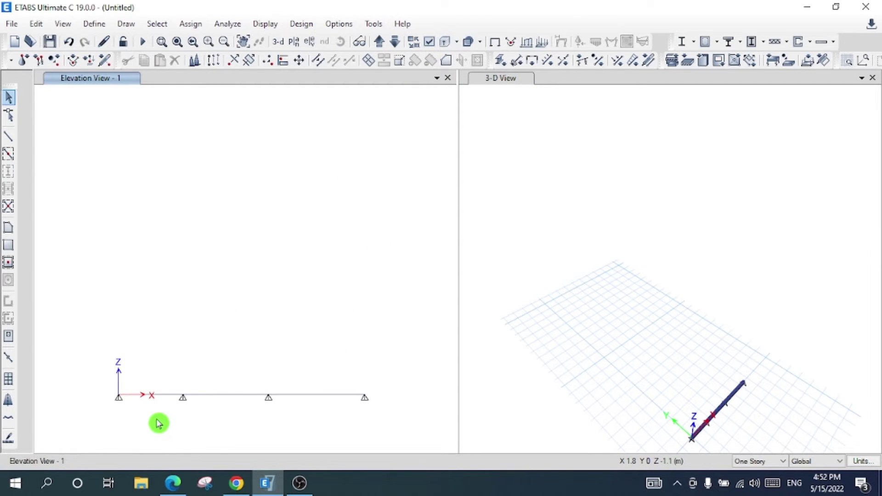
scroll(159, 423, up, 3)
scroll(195, 412, down, 3)
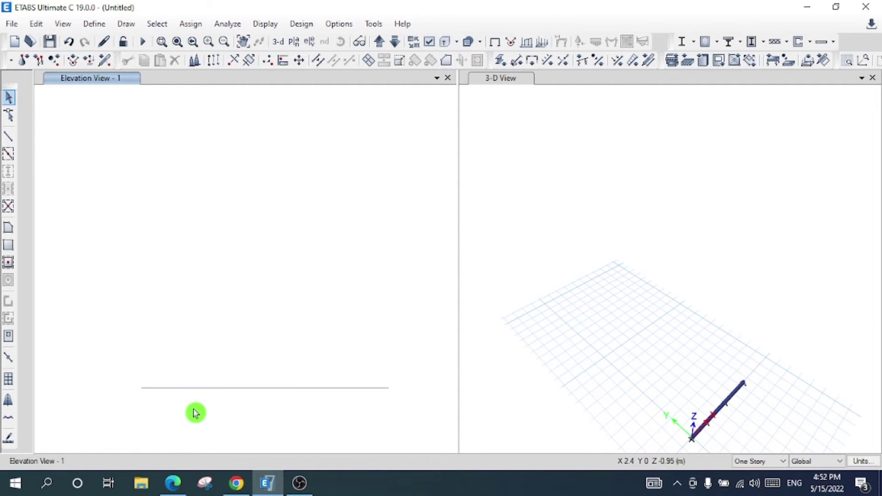
click(142, 391)
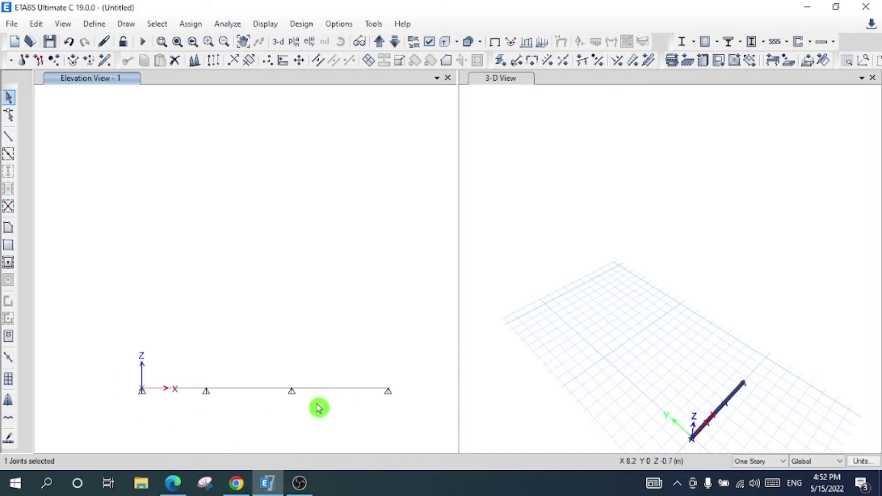
drag(379, 379, 410, 416)
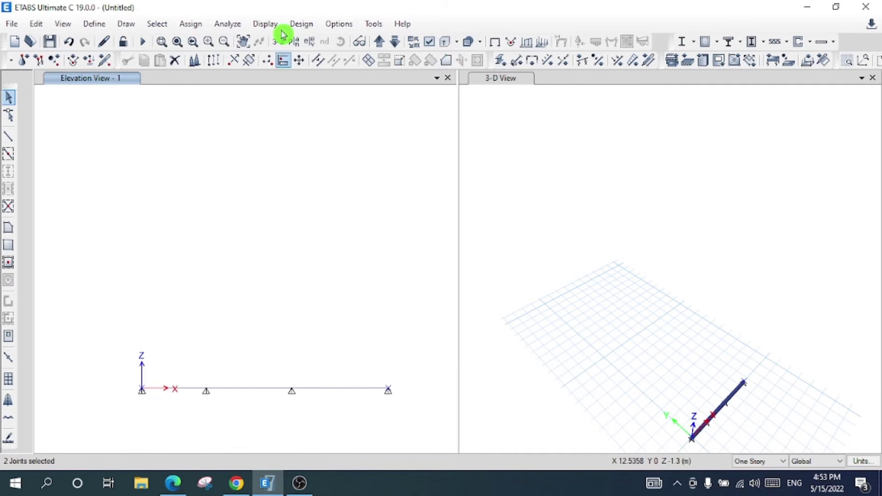
Step: Assign fixed joint restraints to the two end joints
click(201, 23)
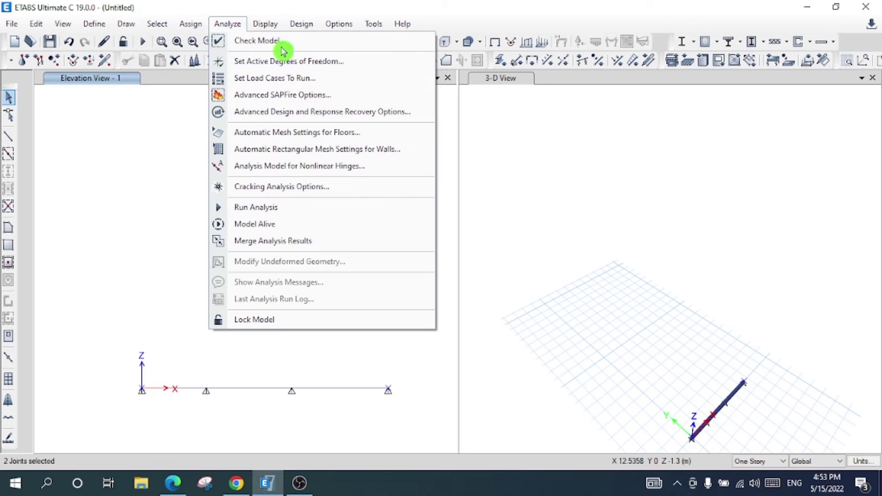
click(181, 24)
click(183, 24)
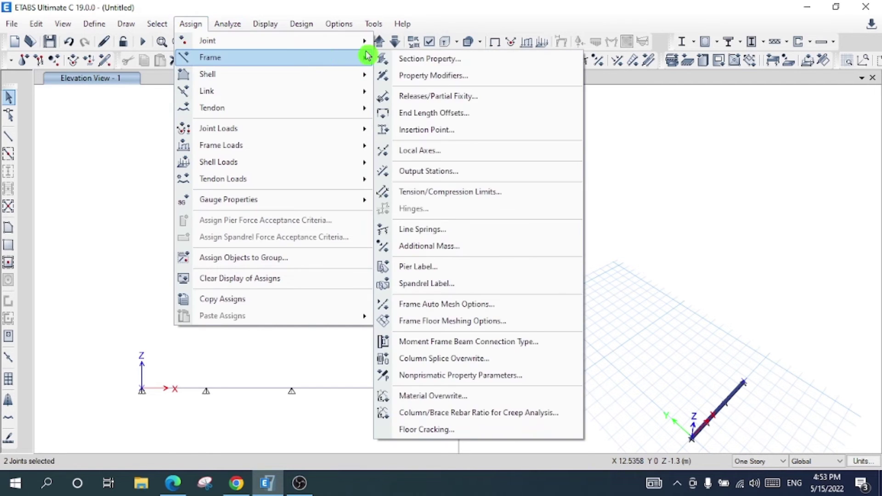
mouse_move(403, 24)
click(189, 24)
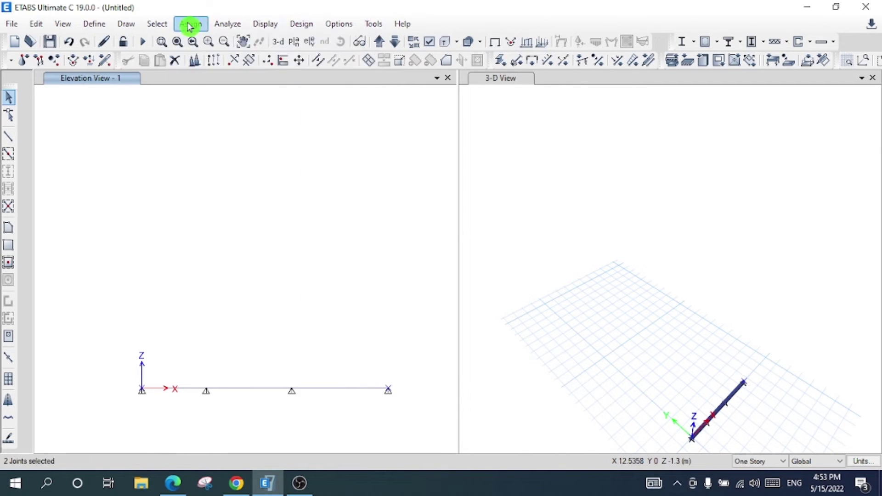
click(190, 24)
mouse_move(254, 46)
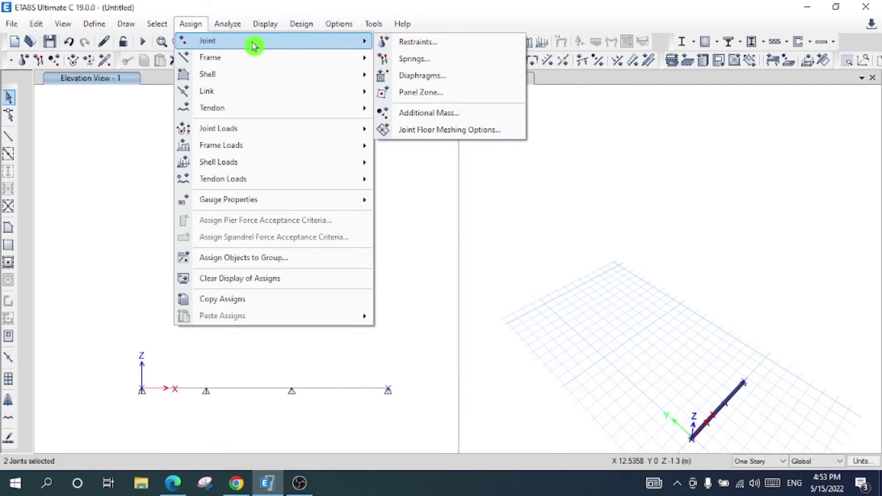
click(410, 42)
click(397, 282)
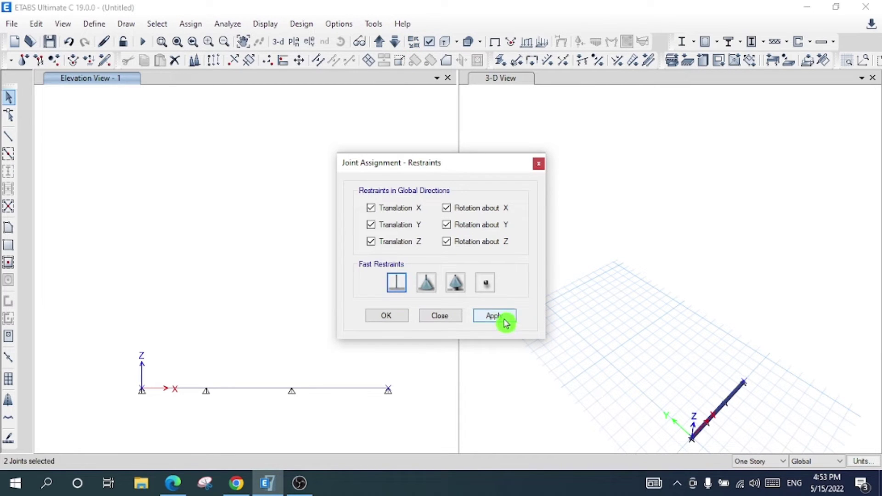
click(505, 317)
click(388, 319)
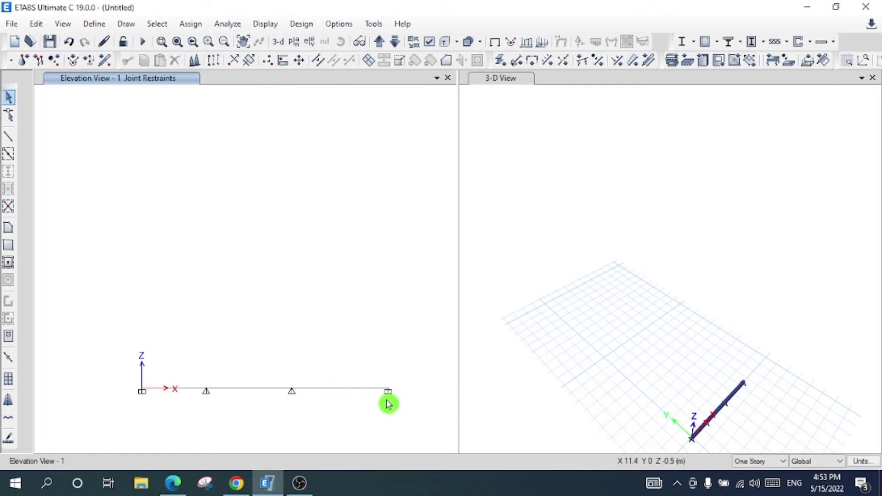
Step: Assign pinned joint restraints to the two interior support joints
drag(193, 370, 269, 421)
drag(269, 365, 315, 432)
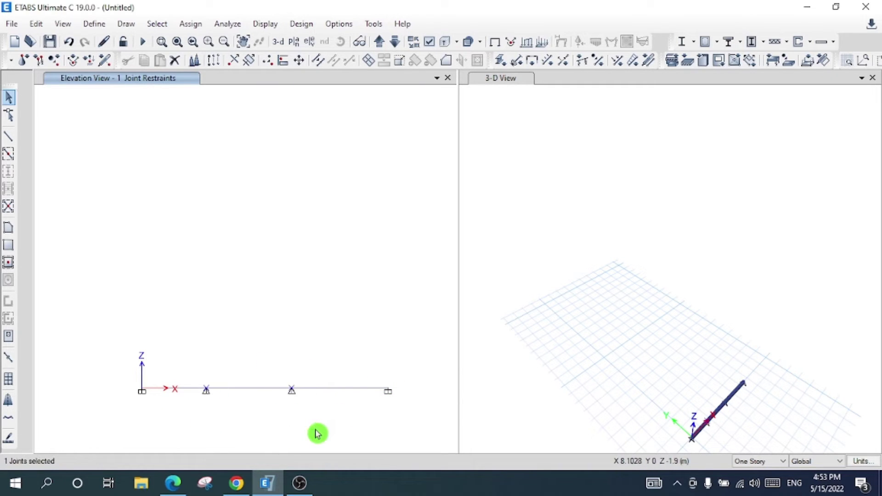
click(191, 25)
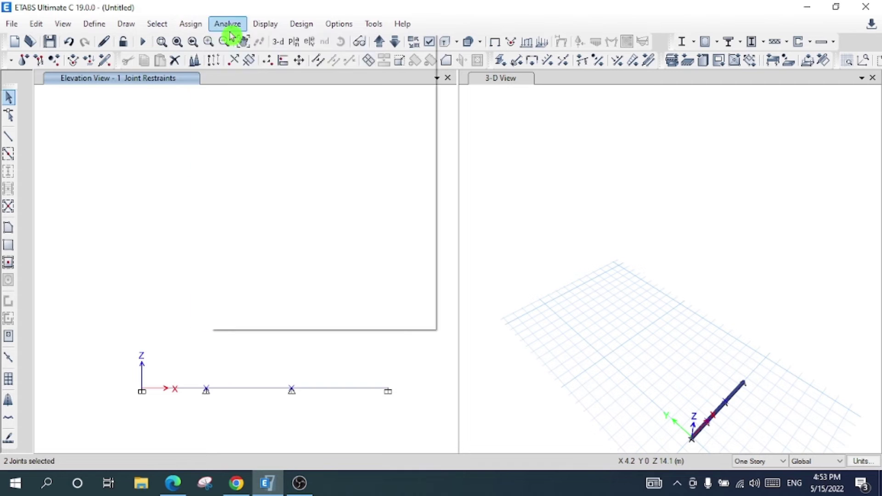
mouse_move(344, 43)
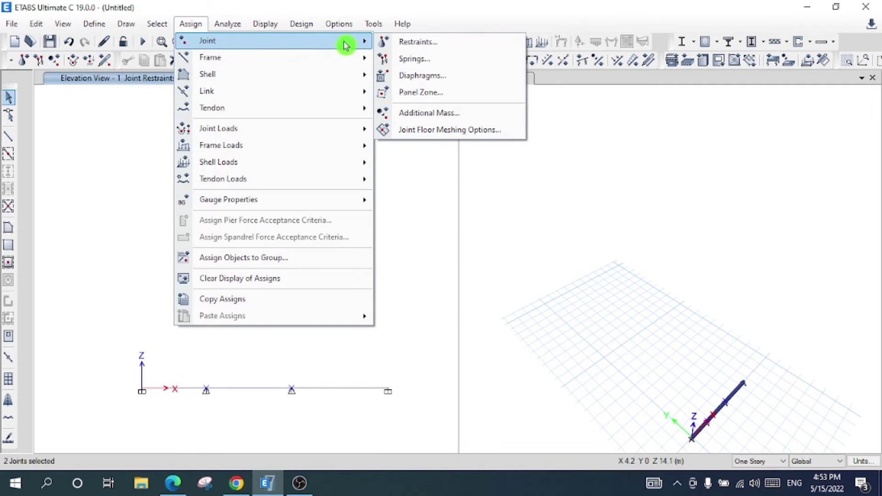
click(404, 40)
click(425, 286)
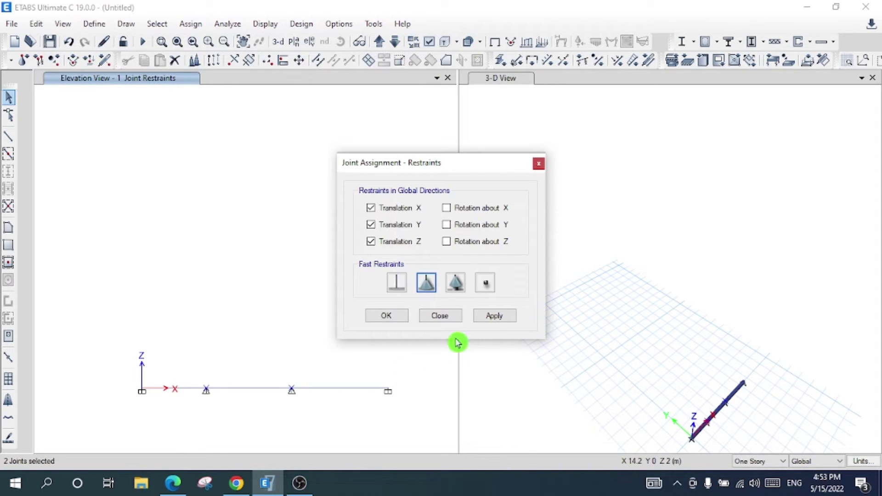
click(490, 317)
click(385, 317)
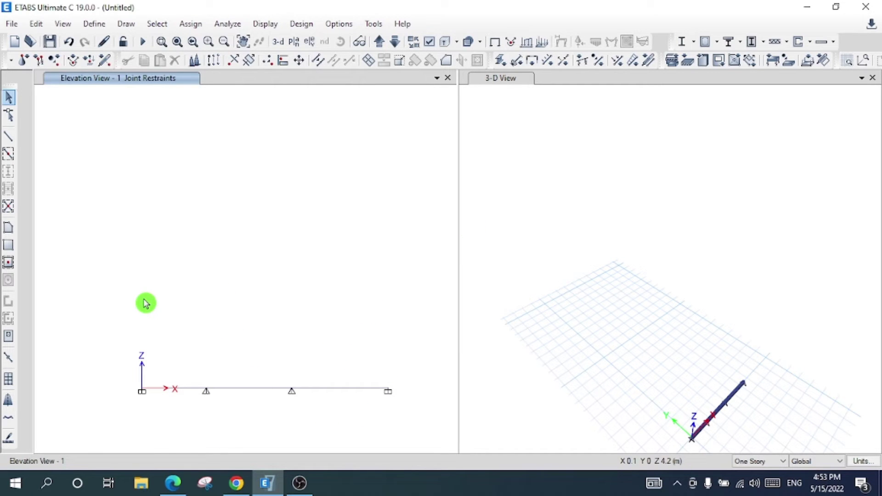
click(194, 390)
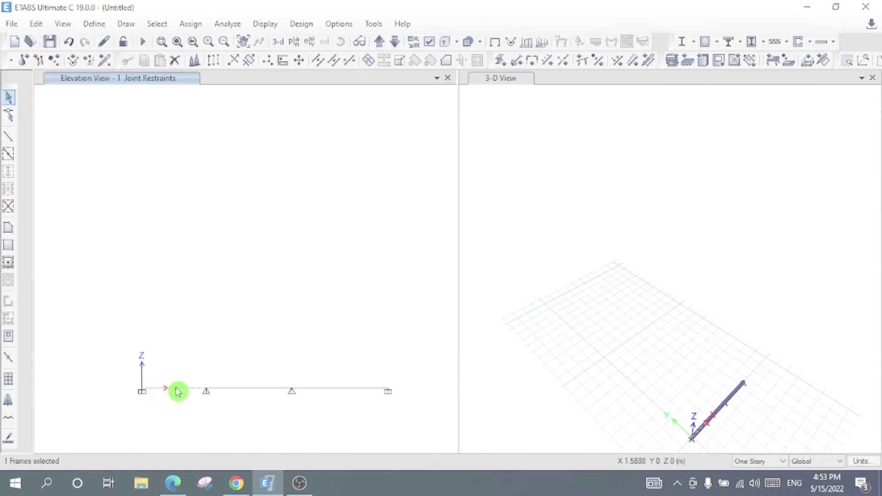
Step: Assign a 15 kN/m uniform distributed load to the left span and close the 3-D view
click(190, 28)
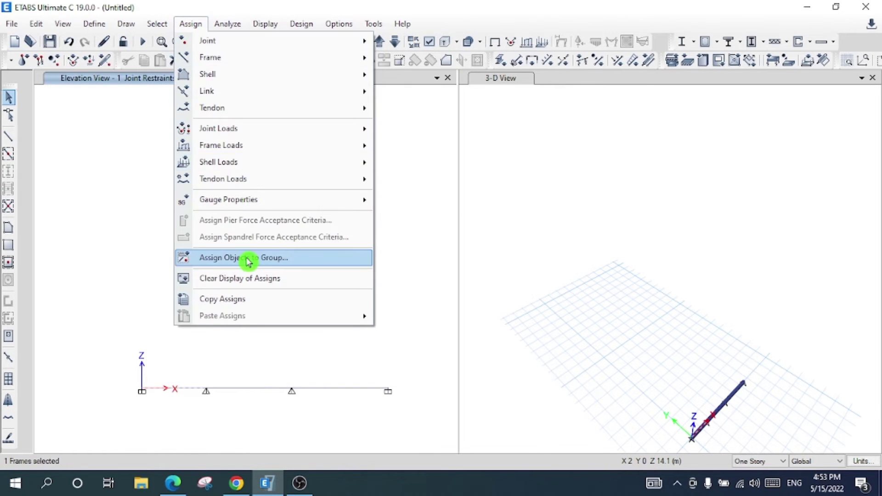
mouse_move(346, 148)
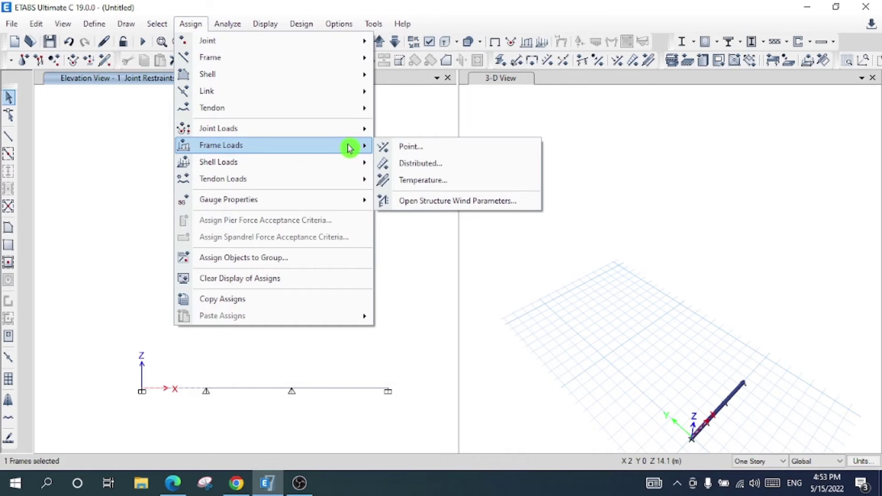
click(429, 167)
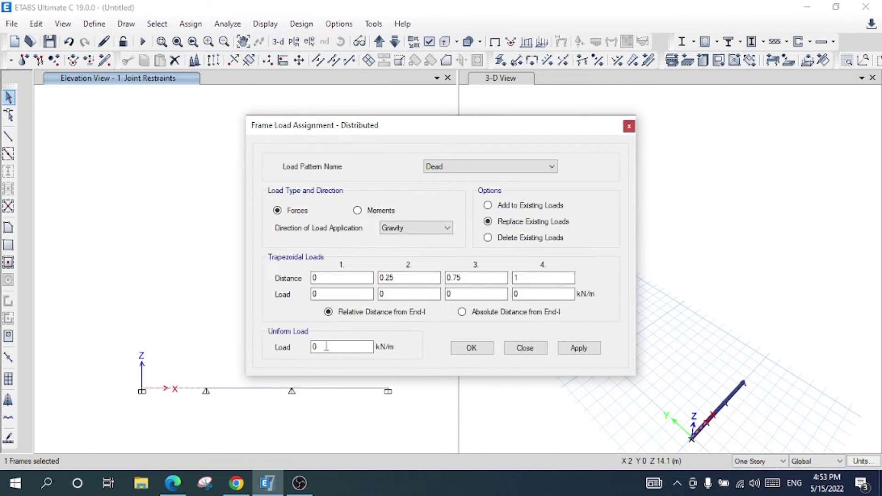
text(15)
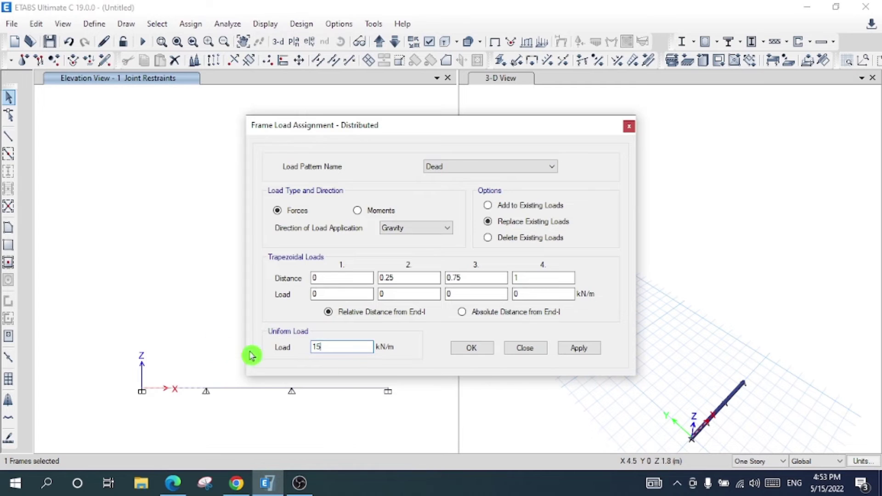
click(586, 351)
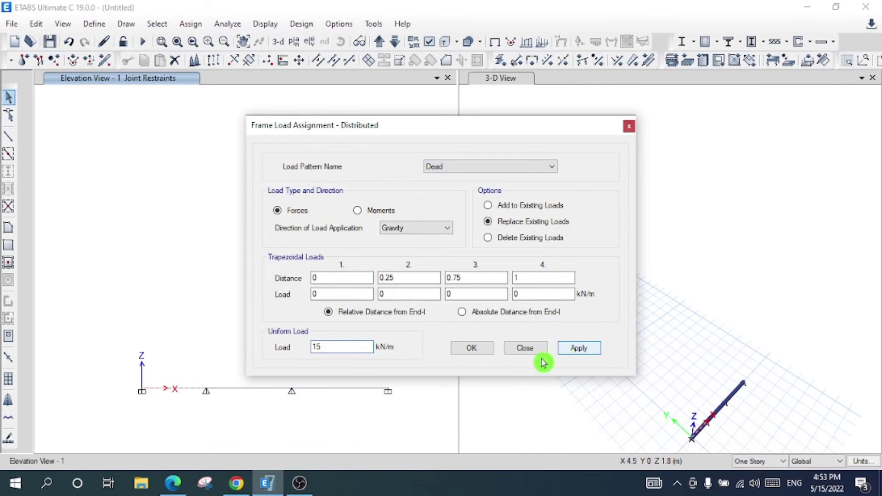
click(453, 349)
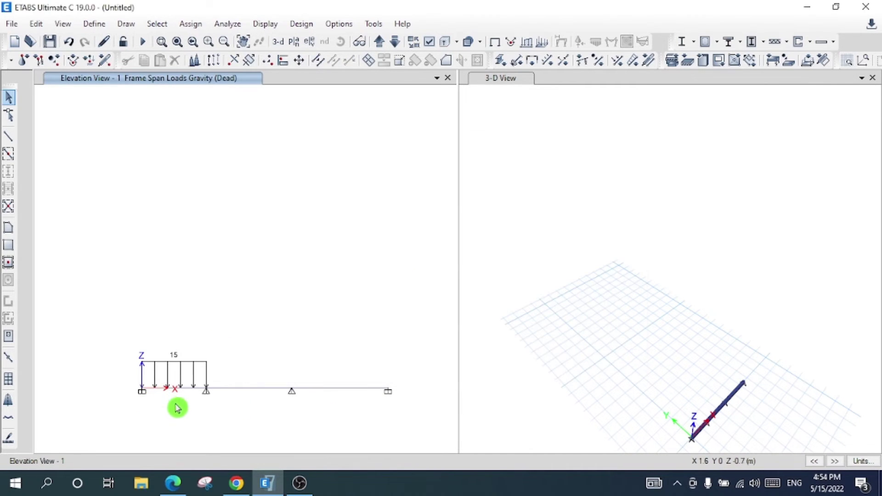
click(873, 78)
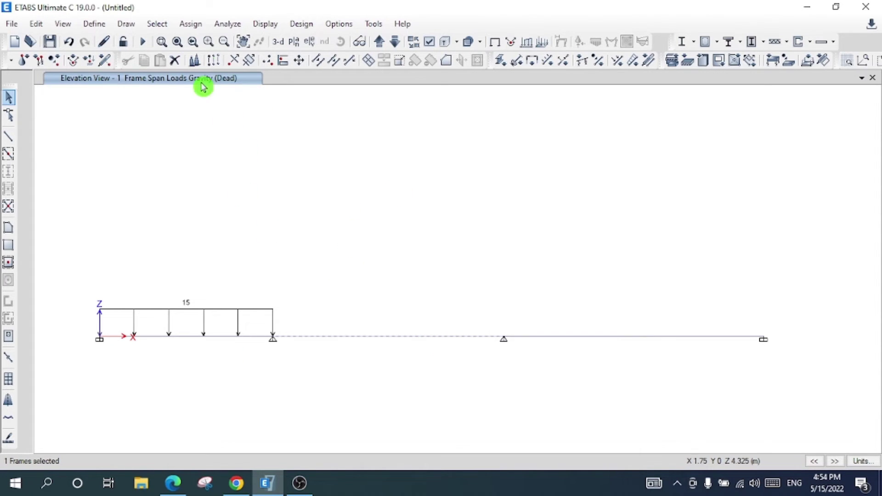
Step: Add 20 kN point loads at relative distances 0.25 and 0.75 on the middle span
click(191, 24)
mouse_move(323, 92)
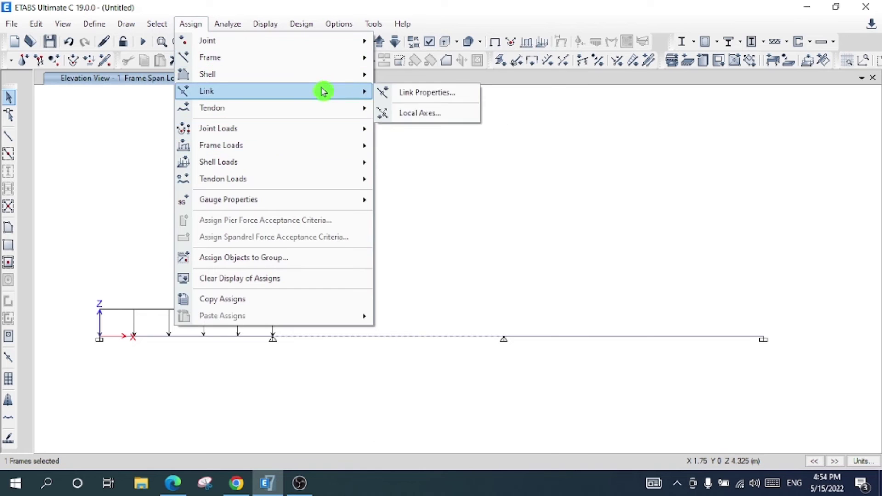
mouse_move(326, 147)
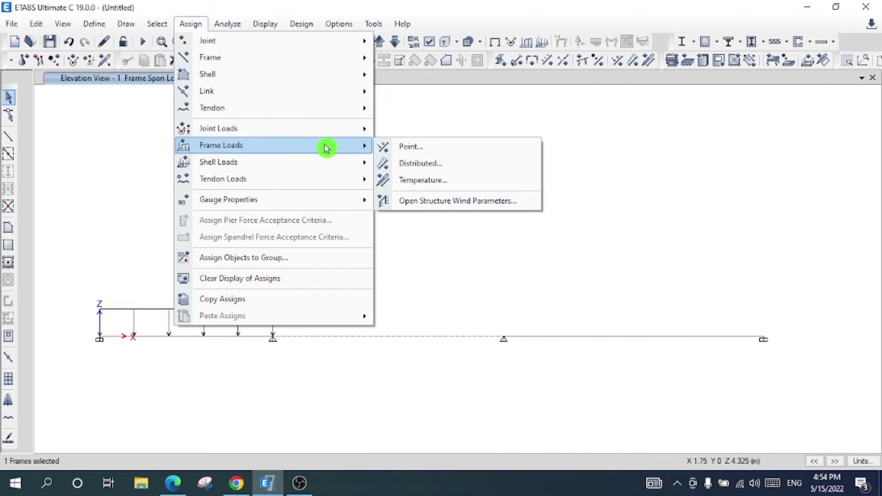
click(459, 151)
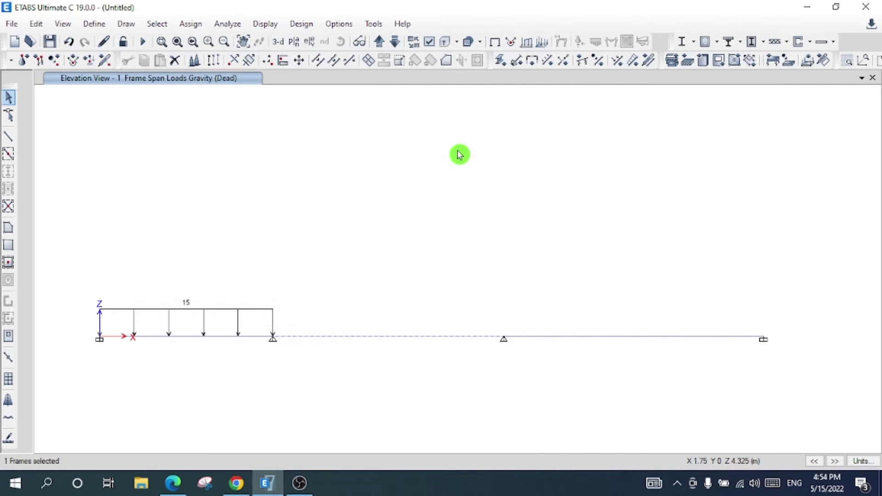
mouse_move(444, 132)
mouse_down()
mouse_move(265, 122)
mouse_move(337, 114)
mouse_up()
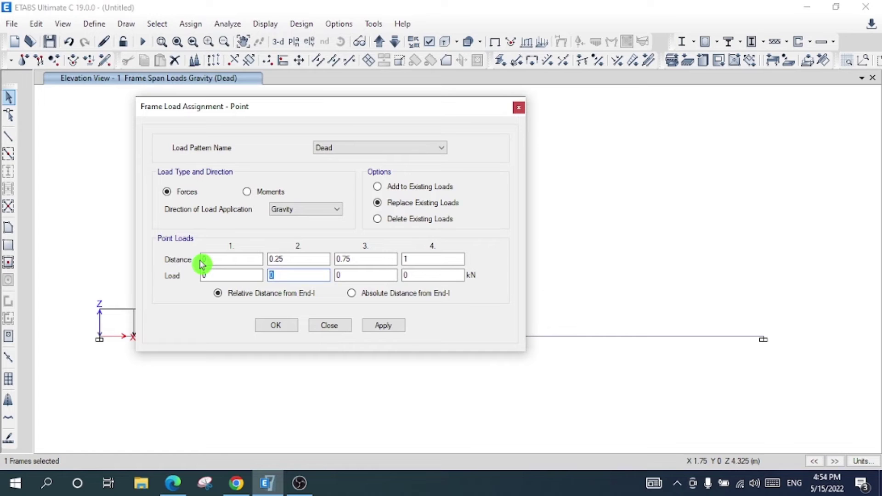
text(20)
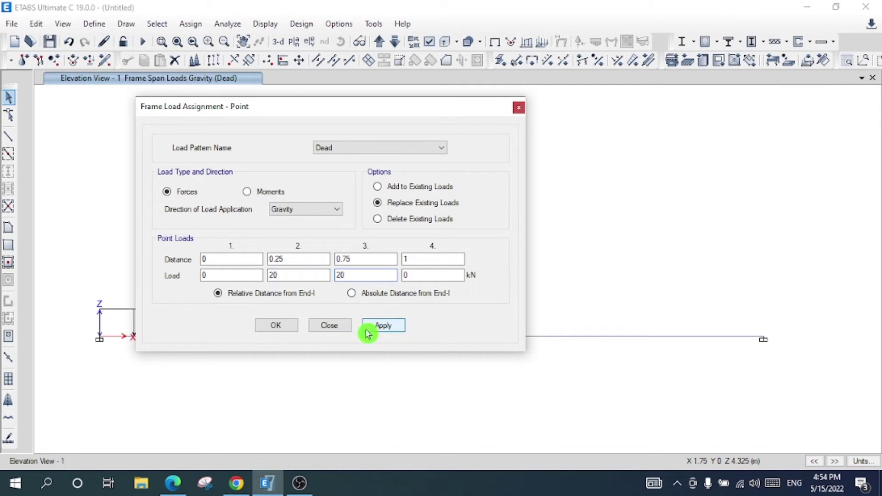
click(274, 327)
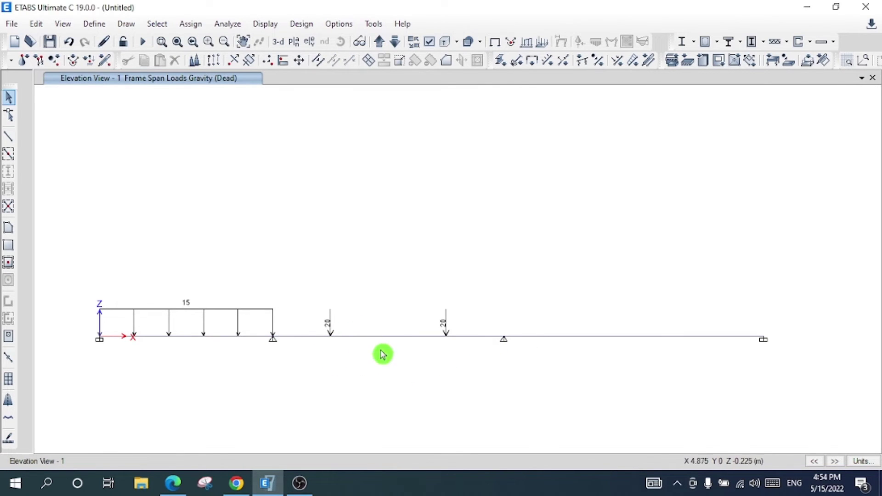
click(409, 339)
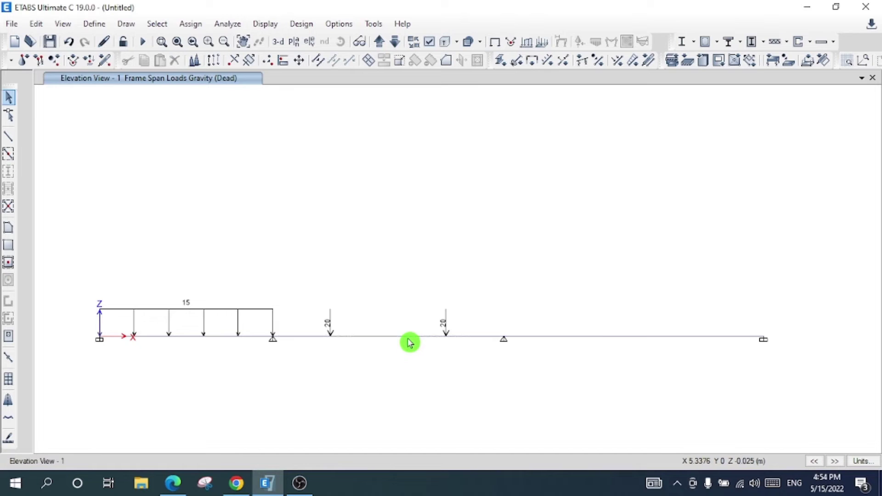
click(607, 339)
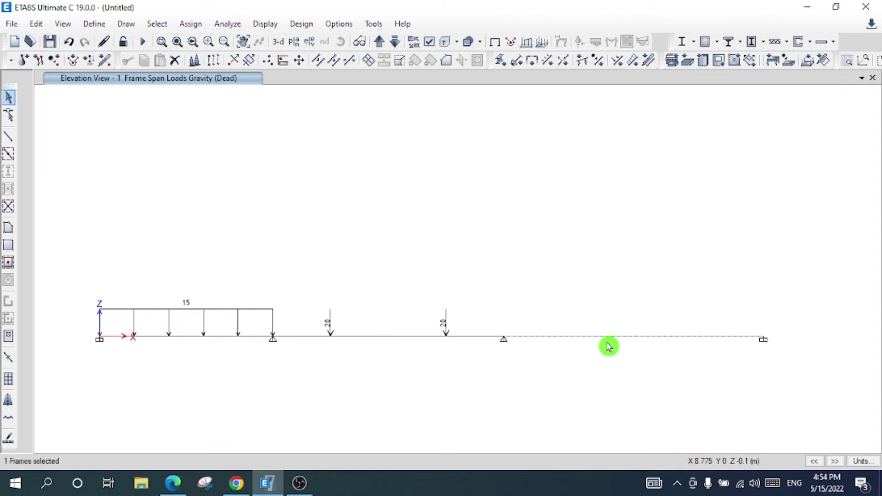
Step: Apply trapezoidal loads 0, 10, 20, 30 kN/m at distances 0, 0.33, 0.66, 1, uniform 0
click(191, 24)
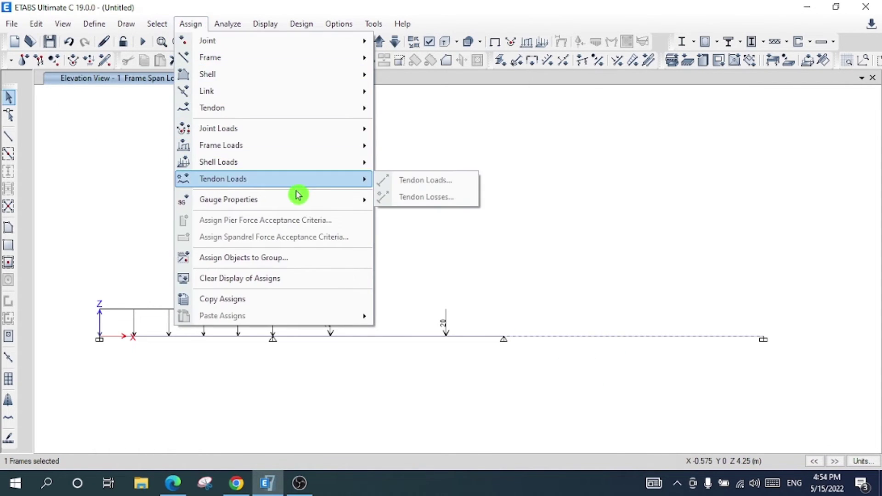
mouse_move(315, 144)
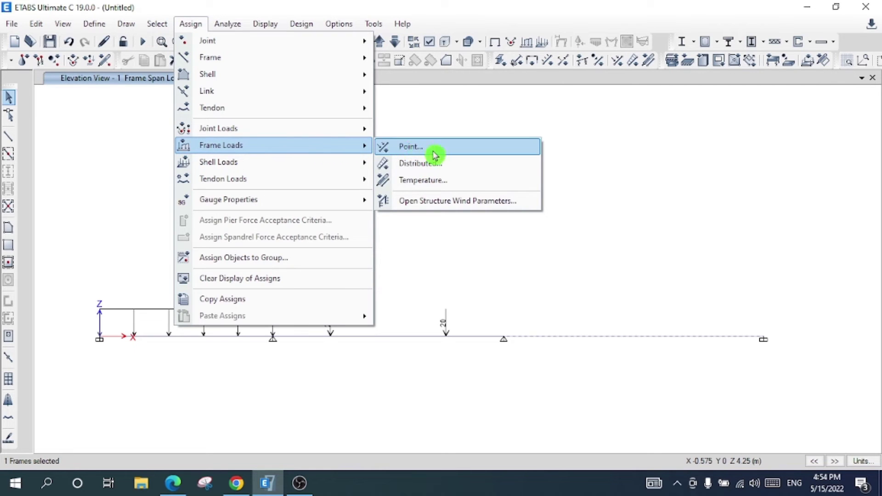
click(456, 164)
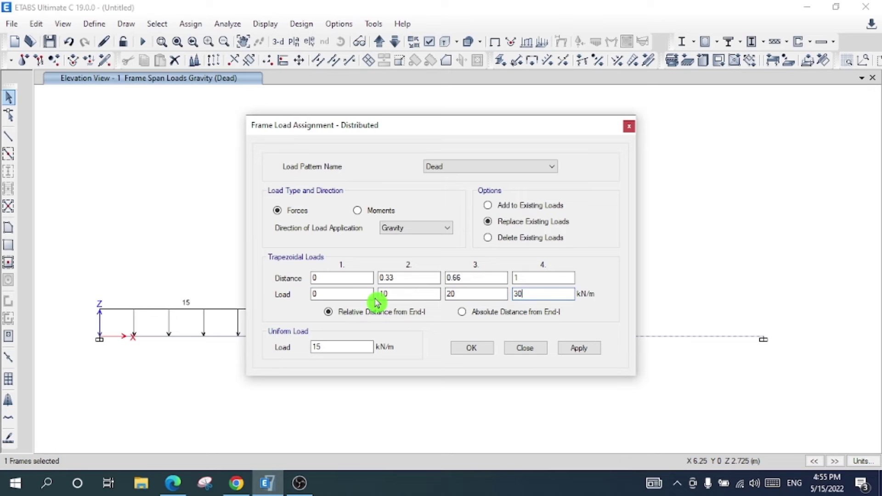
double_click(334, 345)
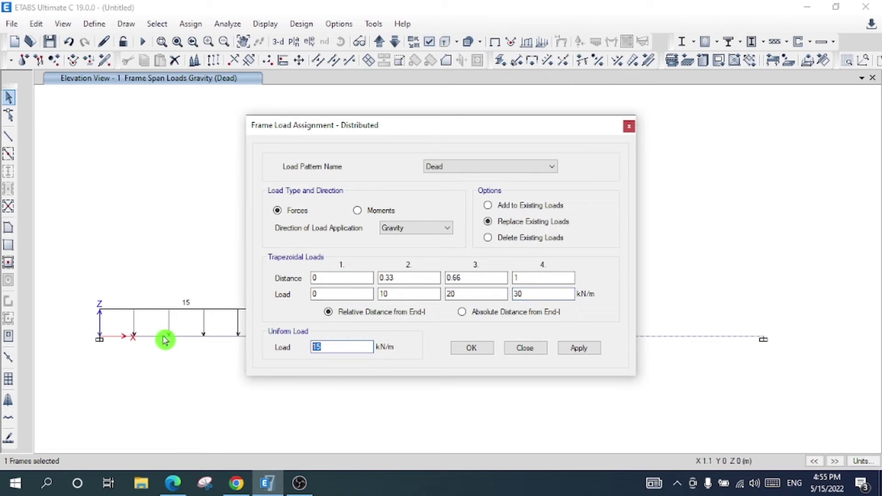
text(0)
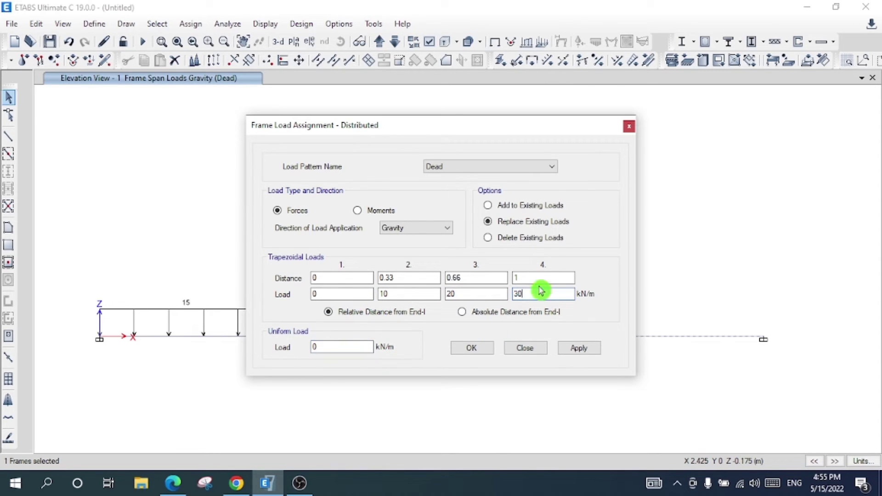
click(577, 349)
click(471, 349)
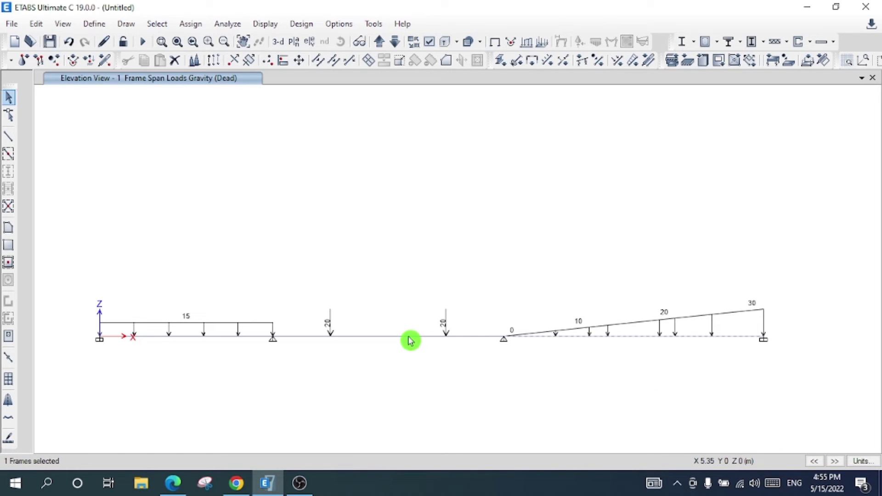
click(218, 338)
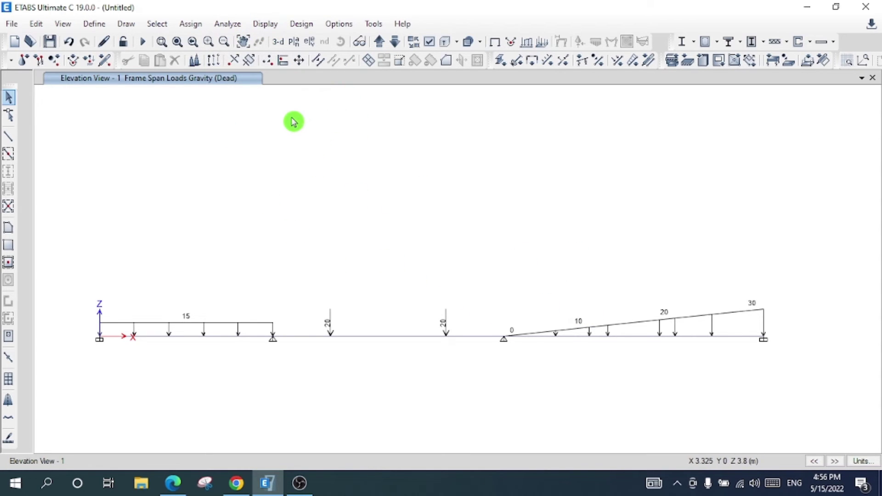
click(194, 26)
Step: Run Check Model and confirm the no-warnings message before closing it
click(230, 24)
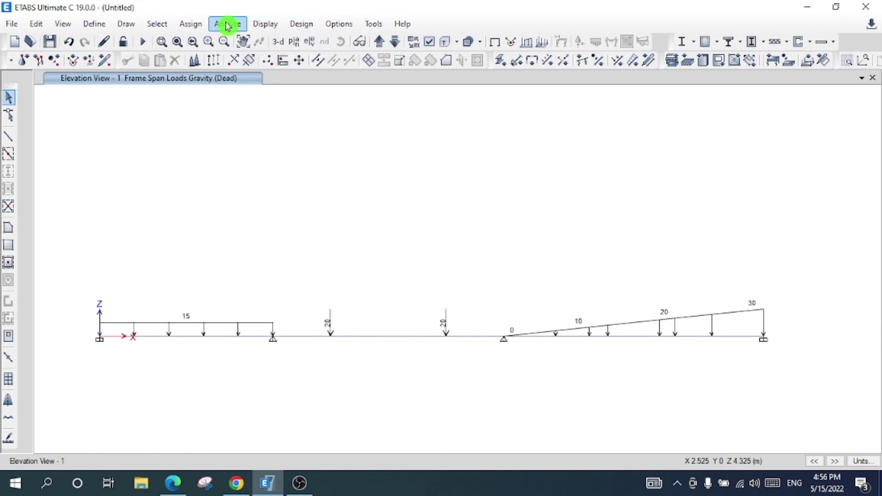
click(230, 23)
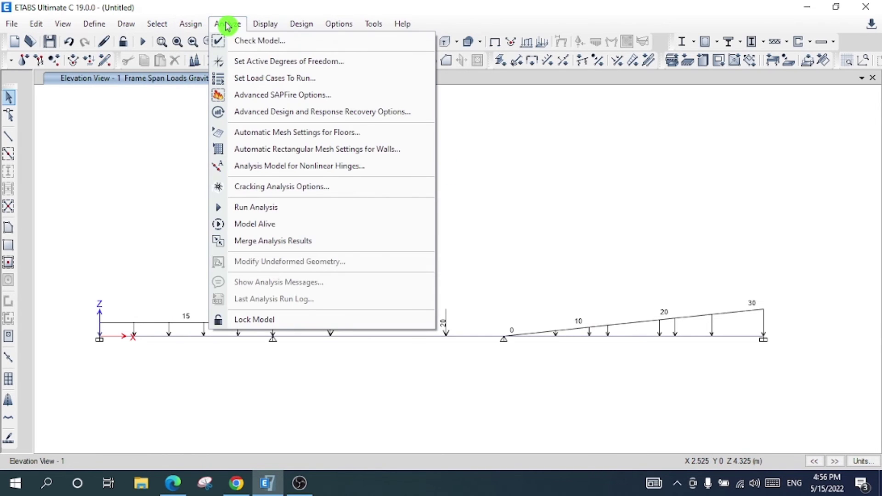
click(242, 44)
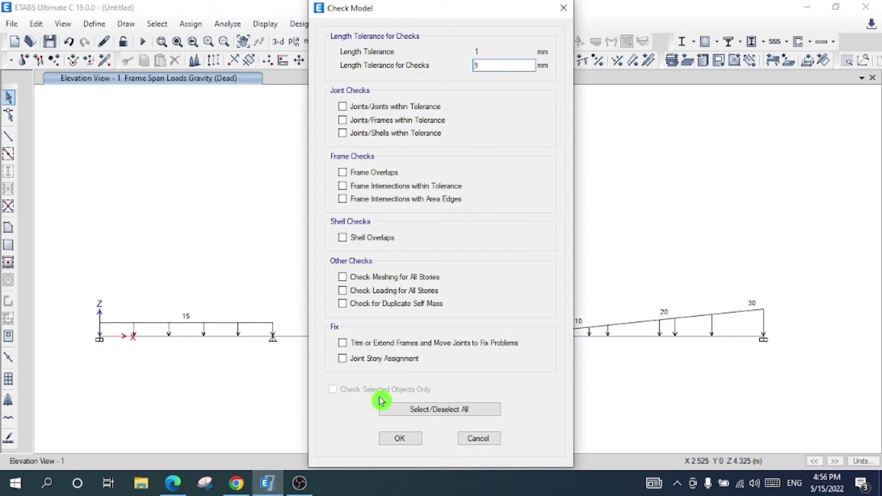
click(409, 440)
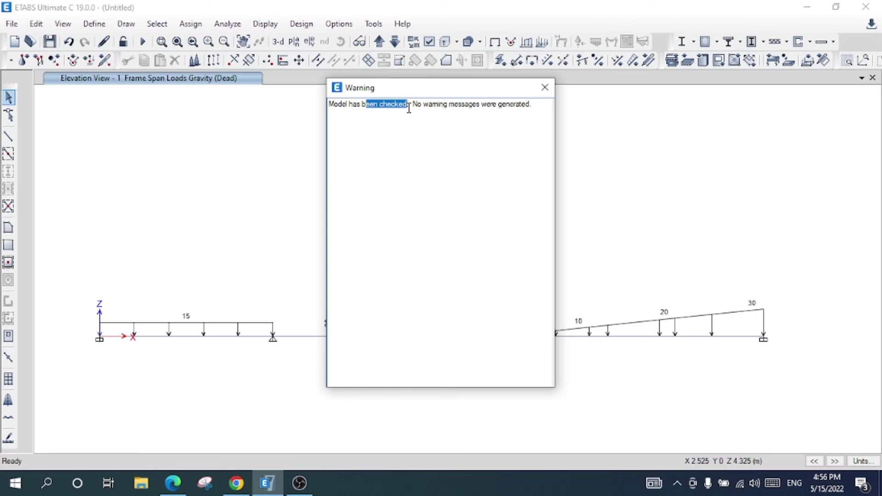
drag(422, 107, 446, 110)
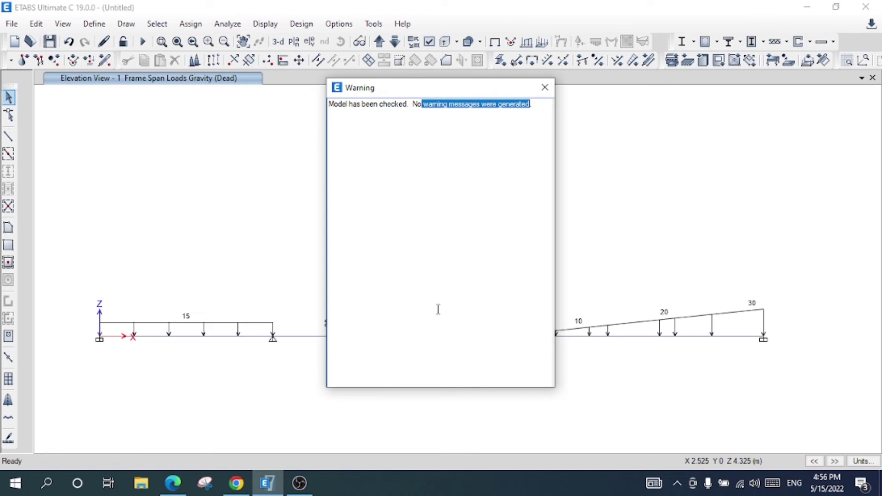
click(545, 88)
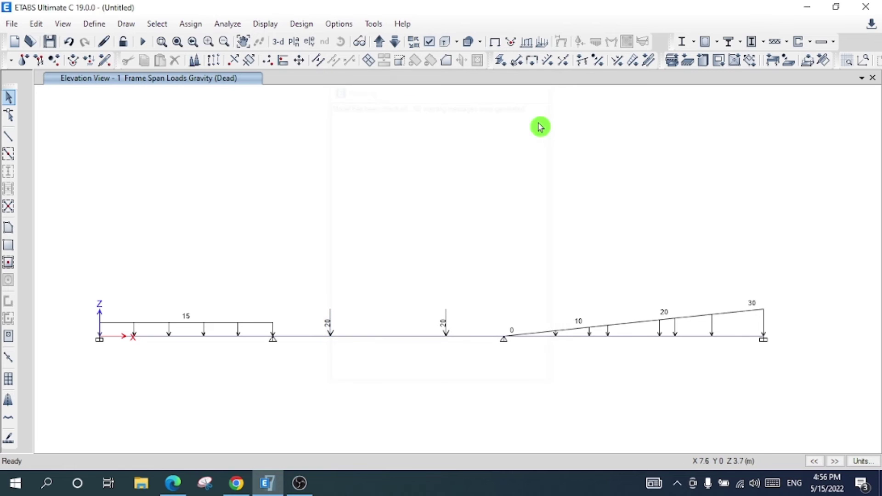
Step: Save the model as 'Analysis of Contineous Beam' and run the analysis
click(232, 24)
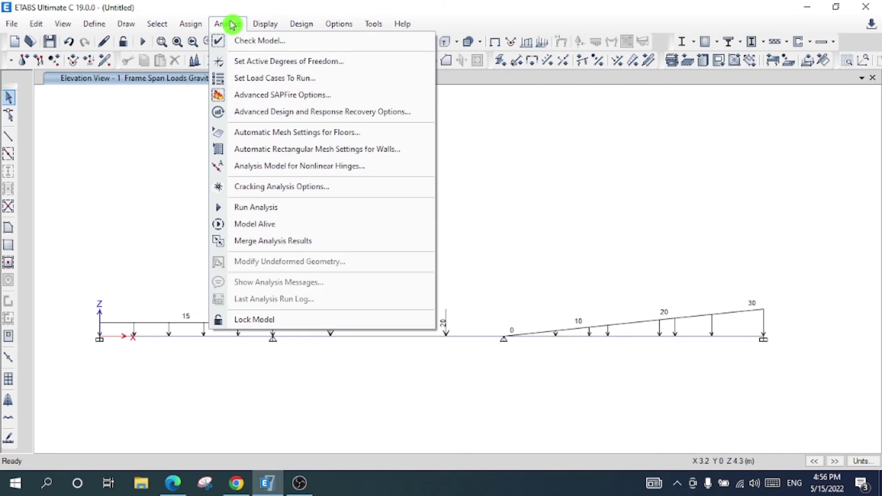
click(300, 215)
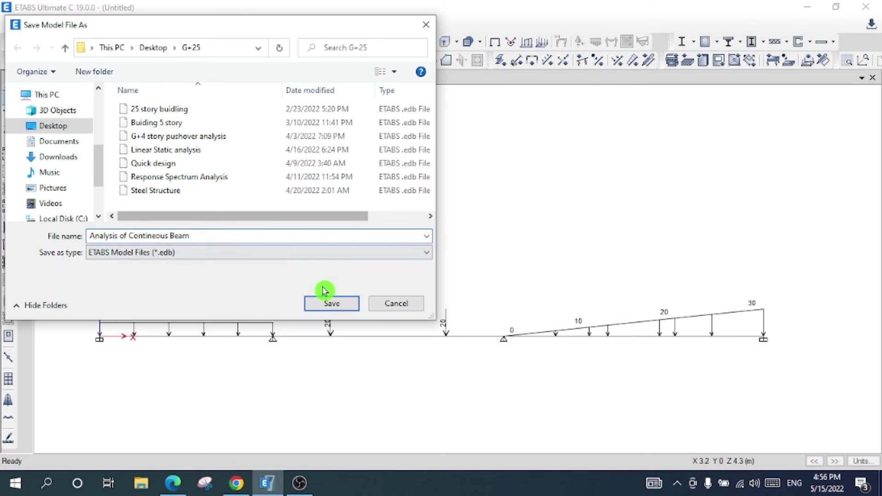
click(328, 303)
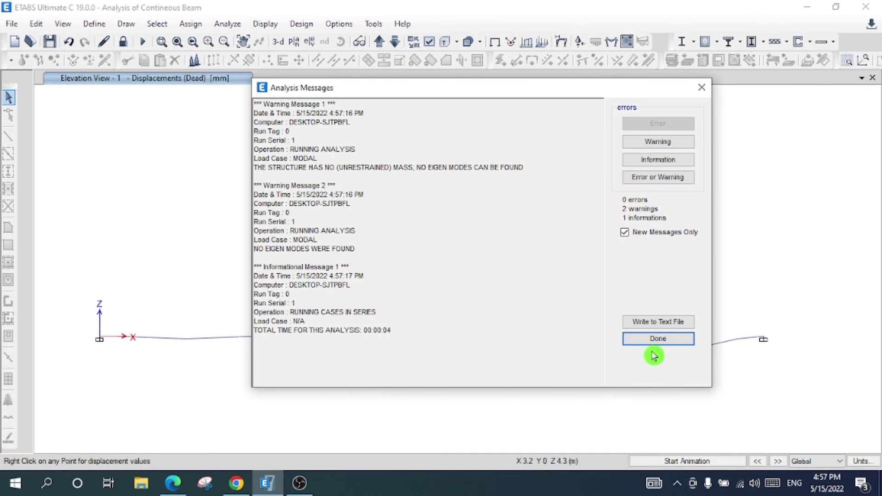
click(655, 340)
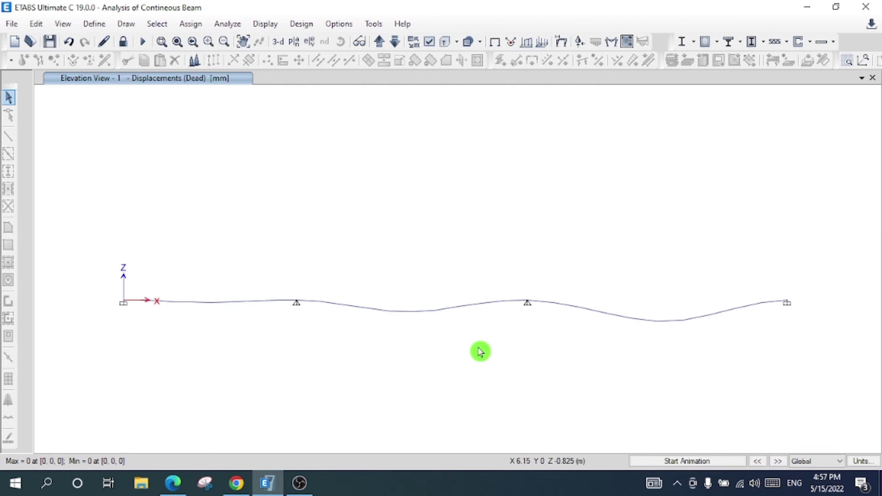
Step: Toggle extruded view on and off, then open the Member Force Diagram settings
click(444, 41)
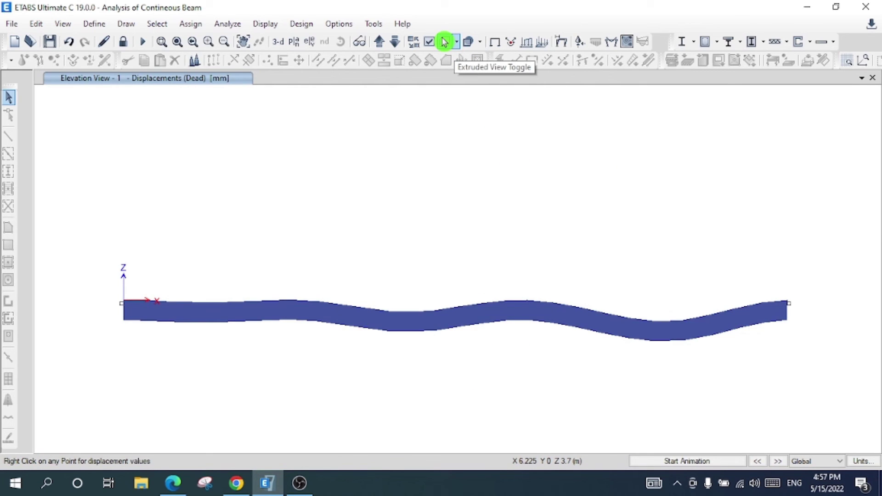
click(444, 41)
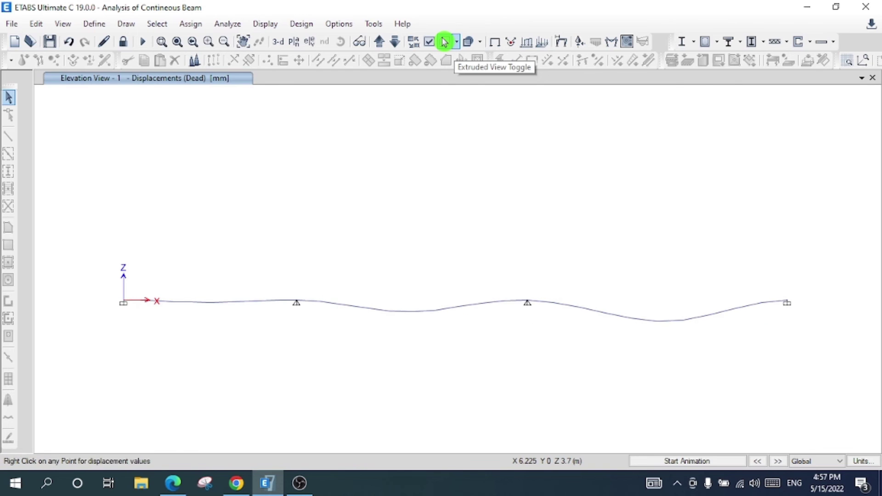
click(612, 43)
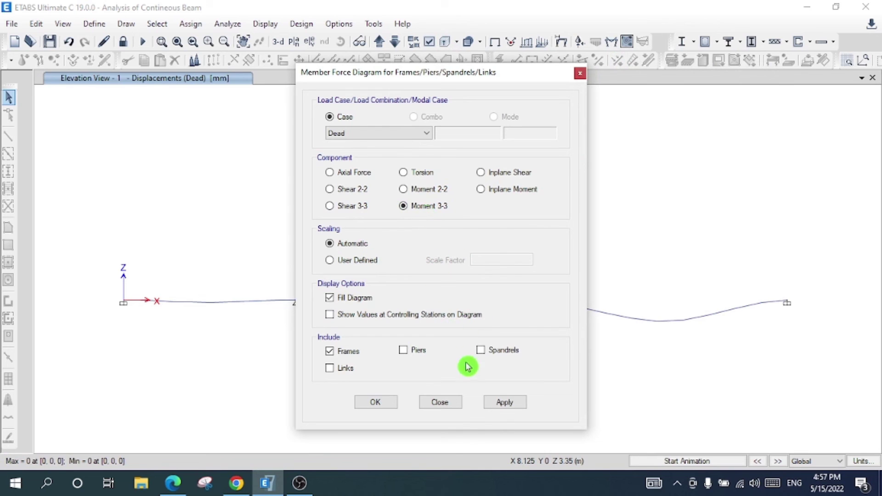
Step: Plot the Dead-case Moment 3-3 diagram and glance at the deformed shape settings
click(504, 403)
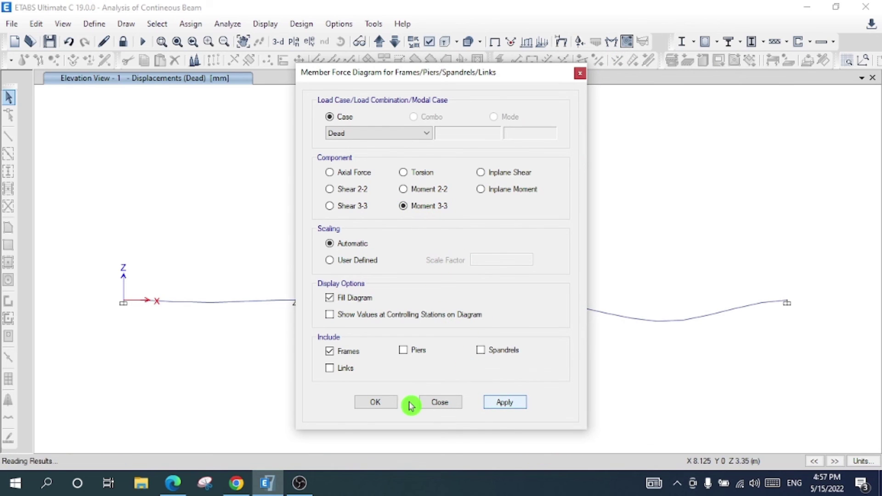
click(375, 402)
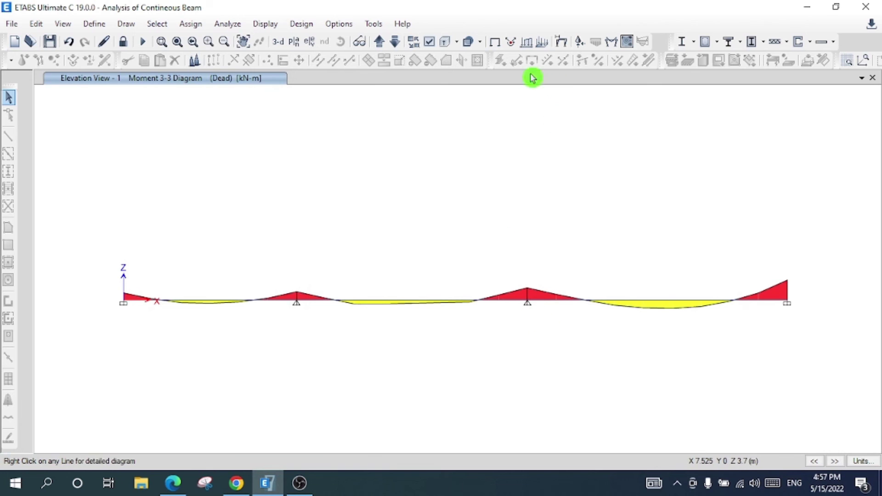
click(563, 42)
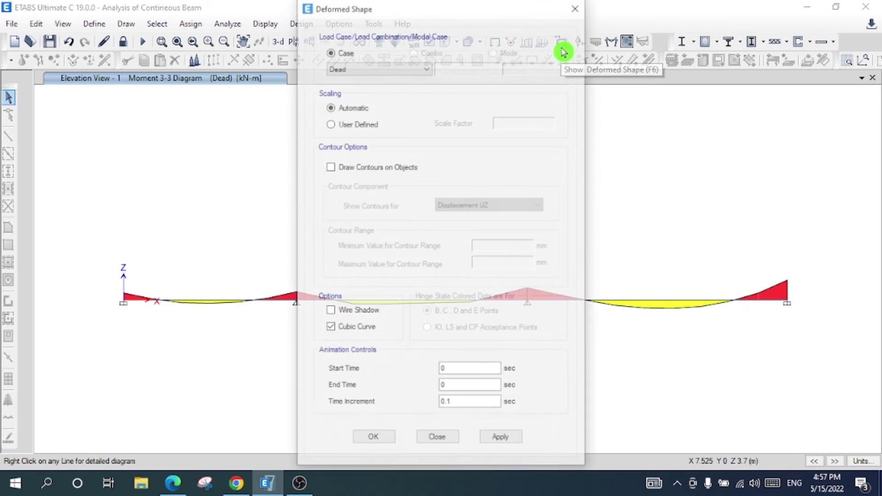
click(567, 9)
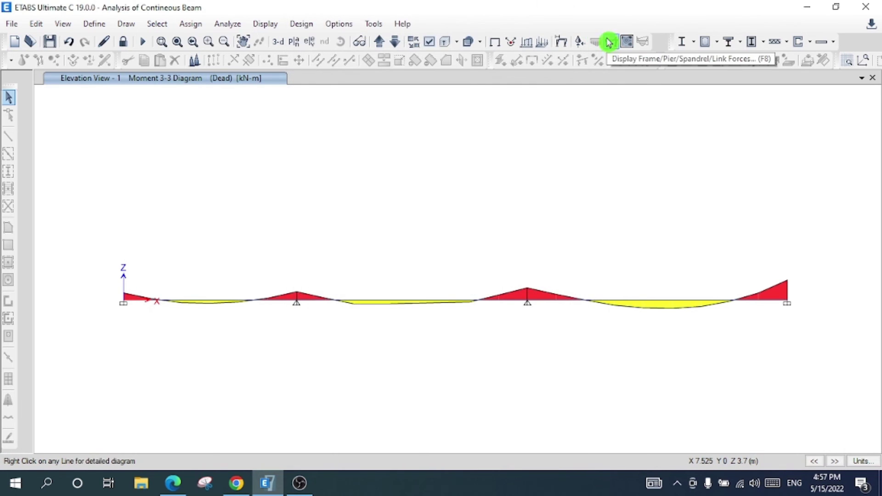
Step: Redraw the moment diagram at automatic scale with values at controlling stations shown
click(611, 42)
click(359, 261)
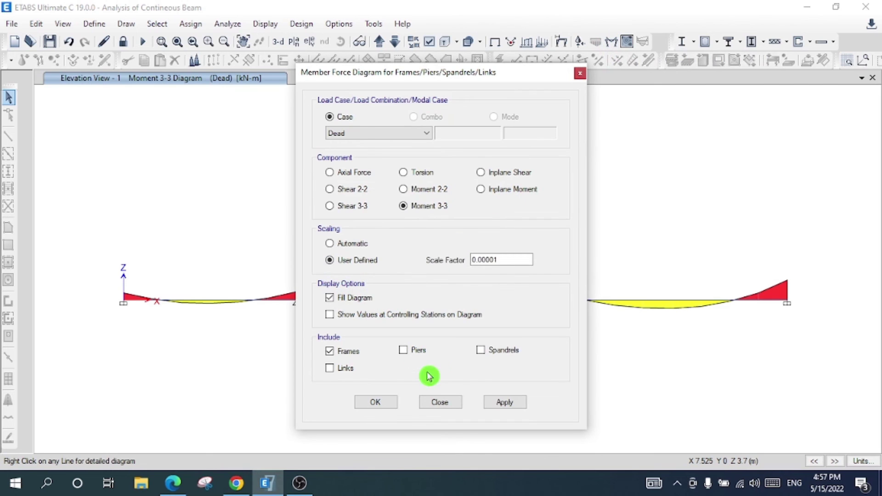
click(337, 243)
click(341, 318)
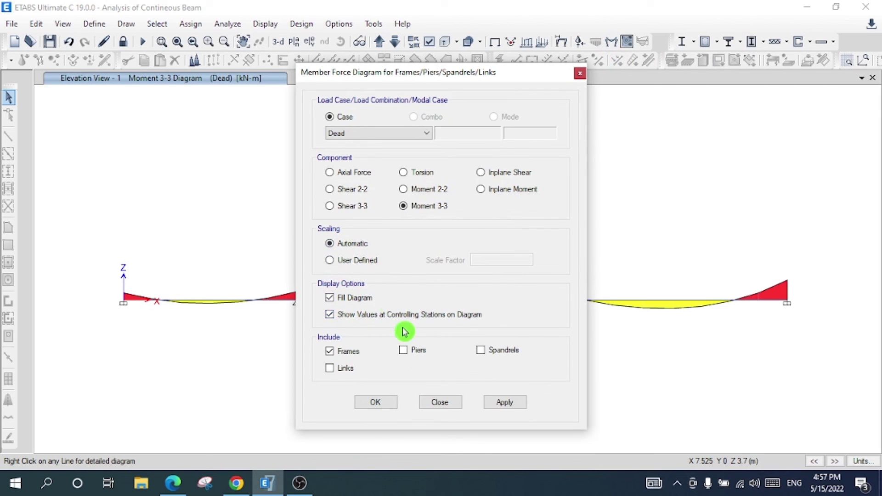
click(502, 404)
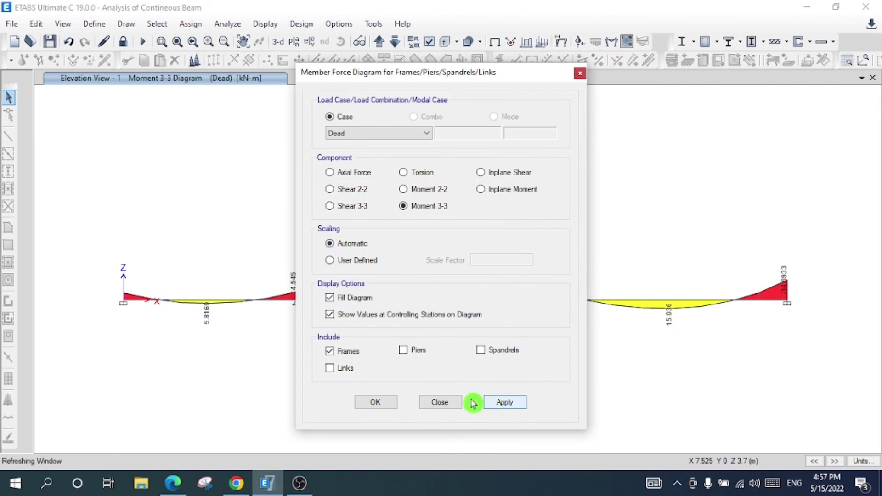
click(389, 403)
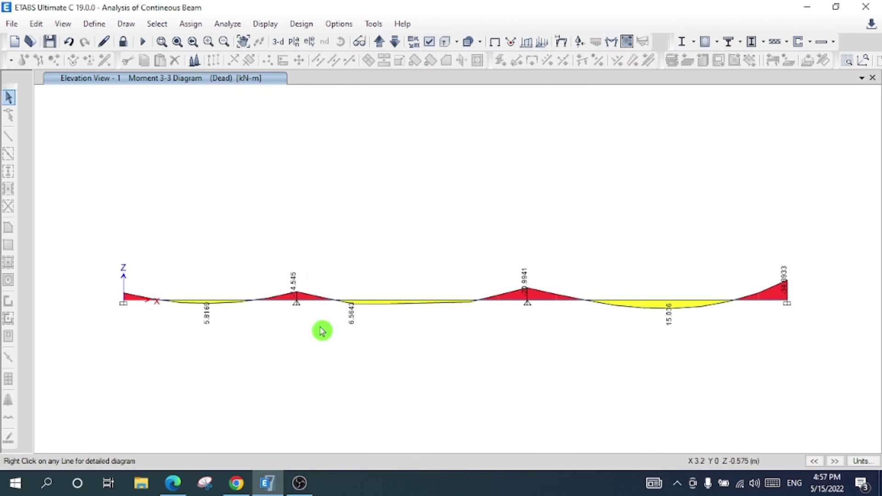
Step: Rescale the force diagram with a user-defined scale factor of 0.00002
click(615, 44)
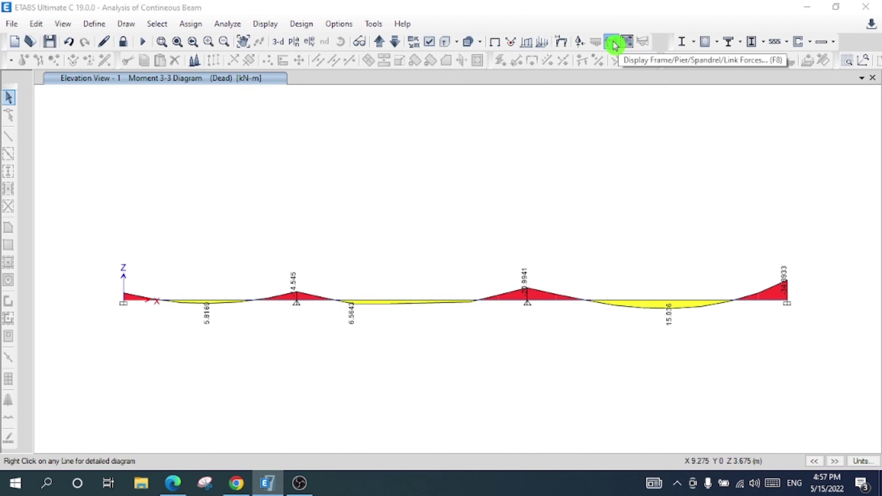
click(358, 260)
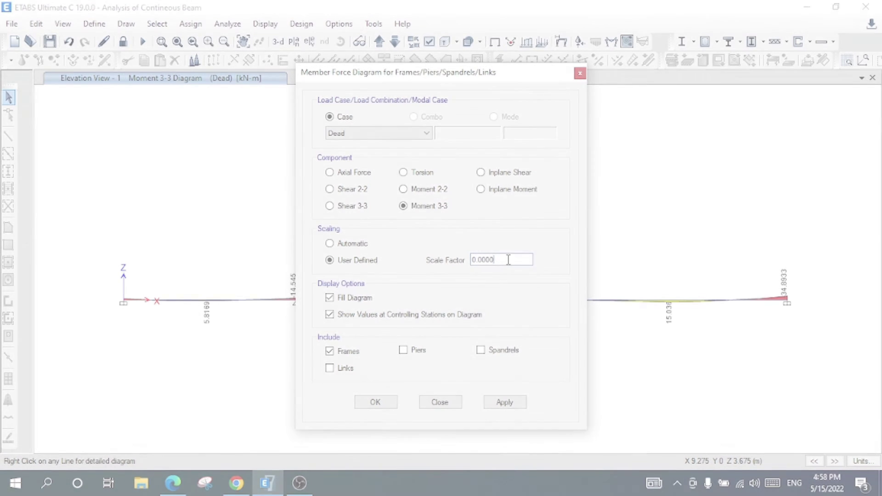
click(509, 260)
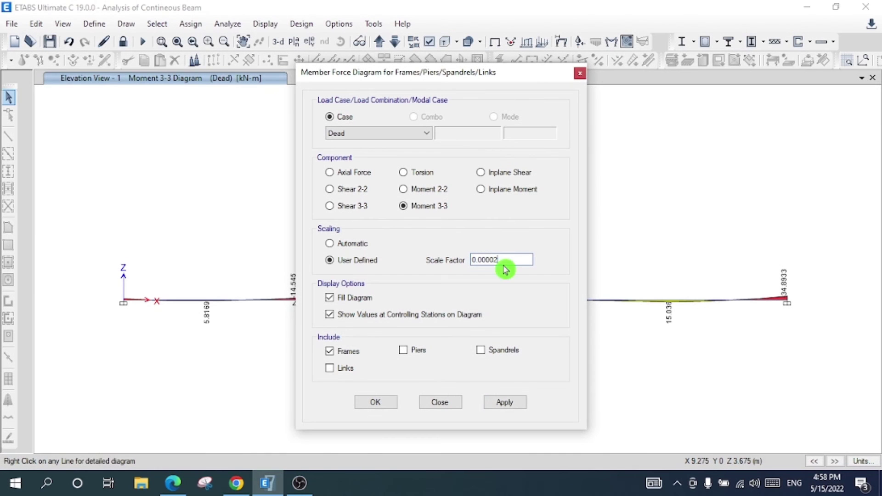
click(494, 403)
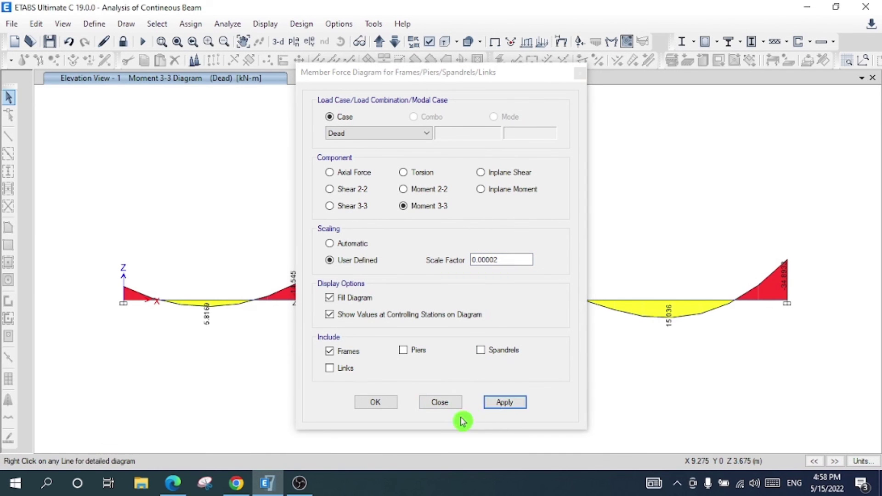
click(375, 403)
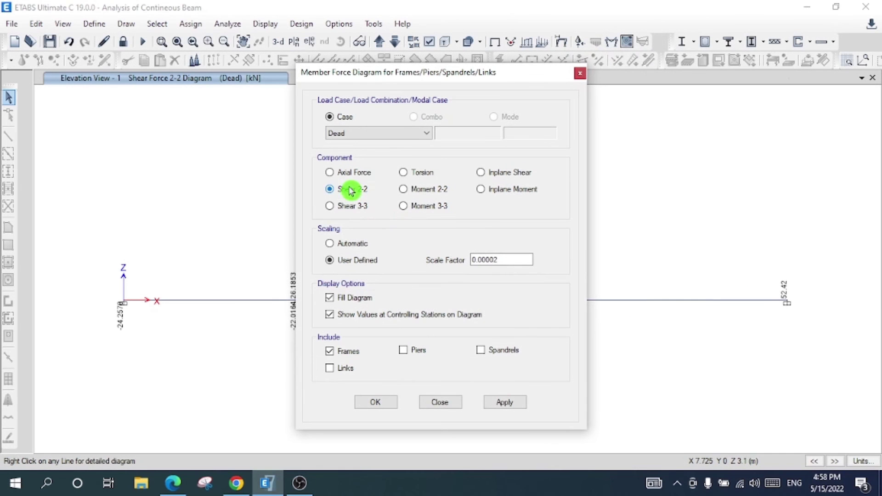
Step: Plot the Dead-case Shear 2-2 diagram at automatic scale
click(330, 244)
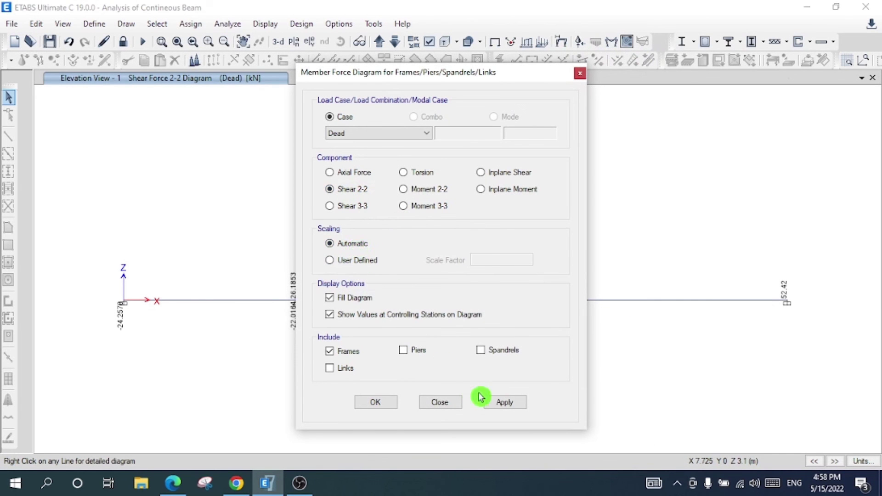
click(506, 404)
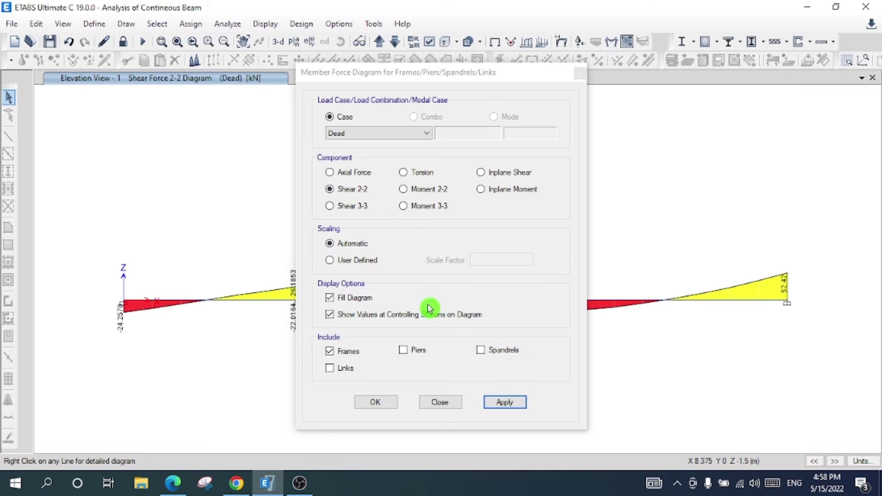
click(377, 402)
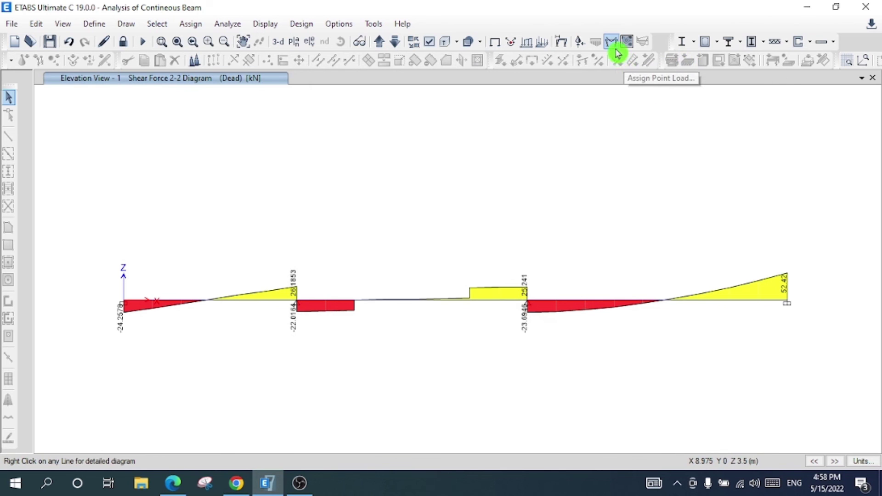
Step: Set the shear diagram's user-defined scale factor to 0.011 and apply it
click(611, 41)
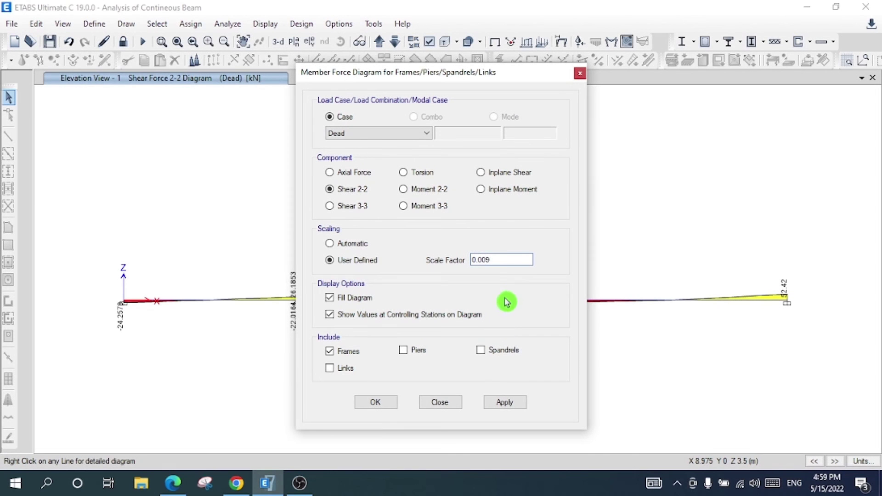
click(503, 264)
text(1)
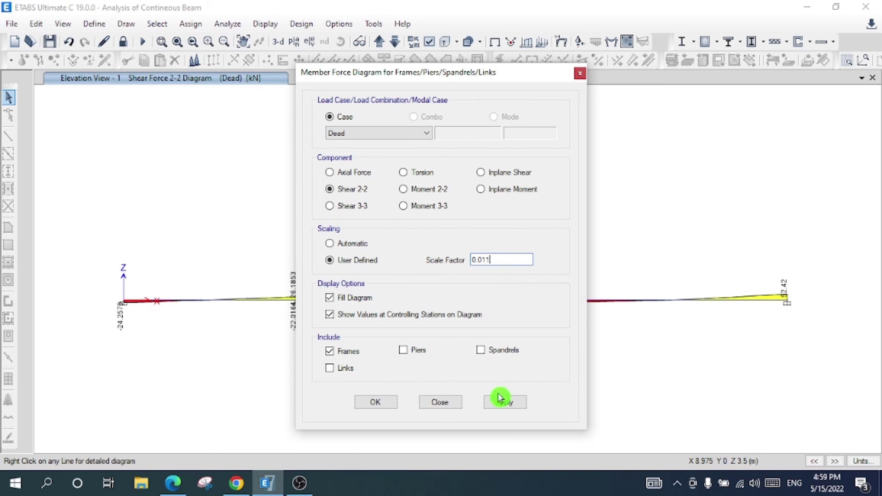
click(504, 402)
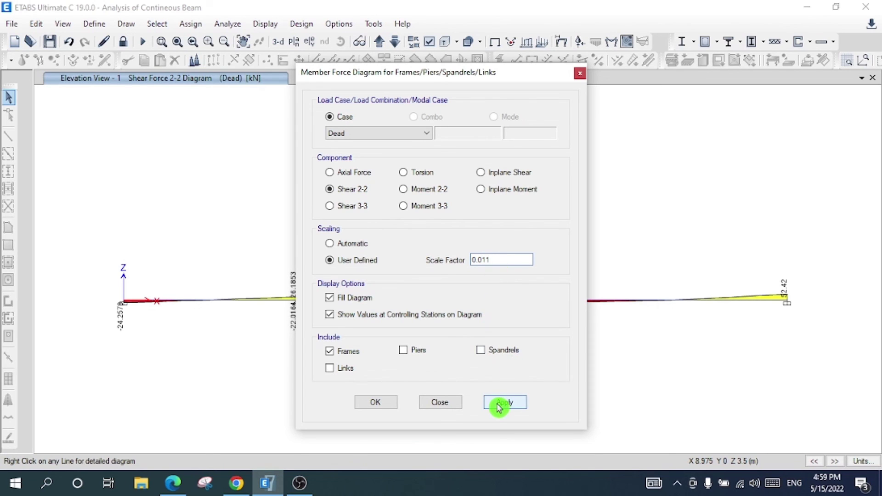
click(379, 402)
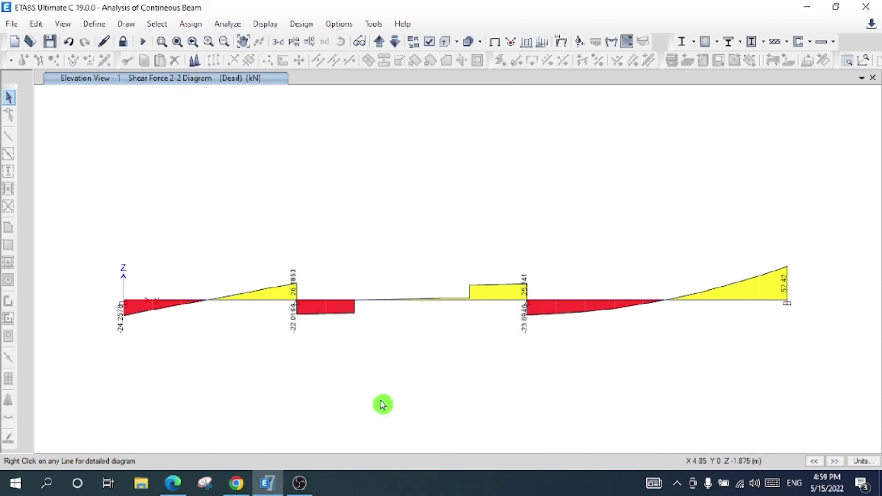
click(628, 42)
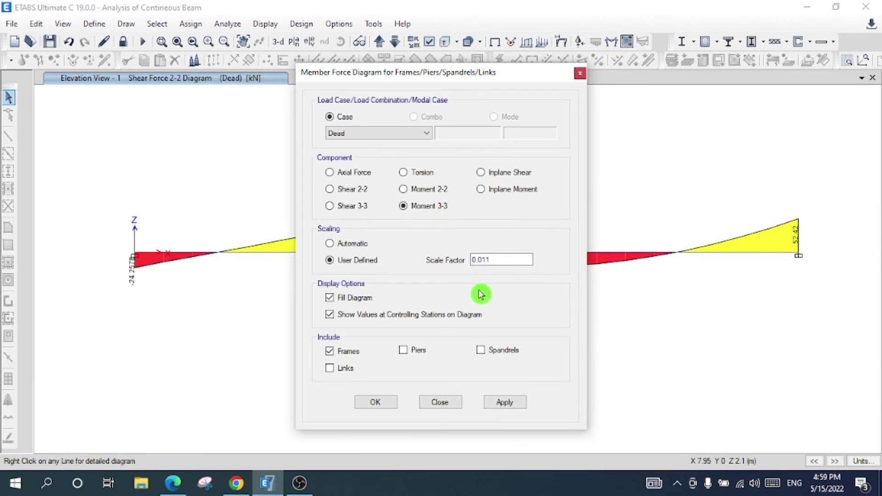
Step: Redraw the Moment 3-3 diagram at automatic scale, showing span moments 5.8169 and 15.036 kN-m
click(330, 244)
click(503, 403)
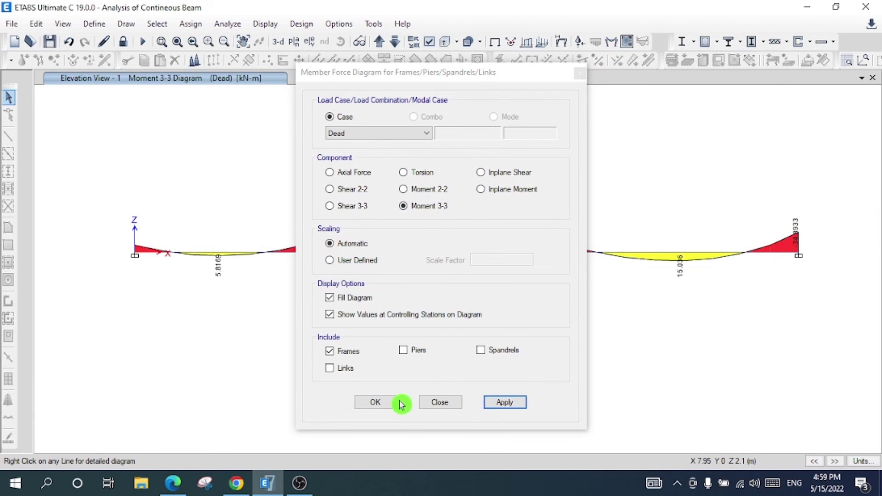
click(377, 403)
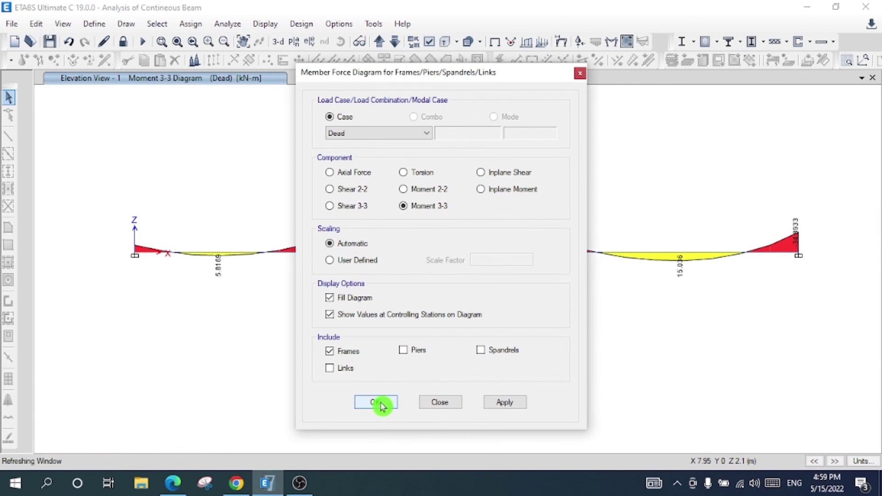